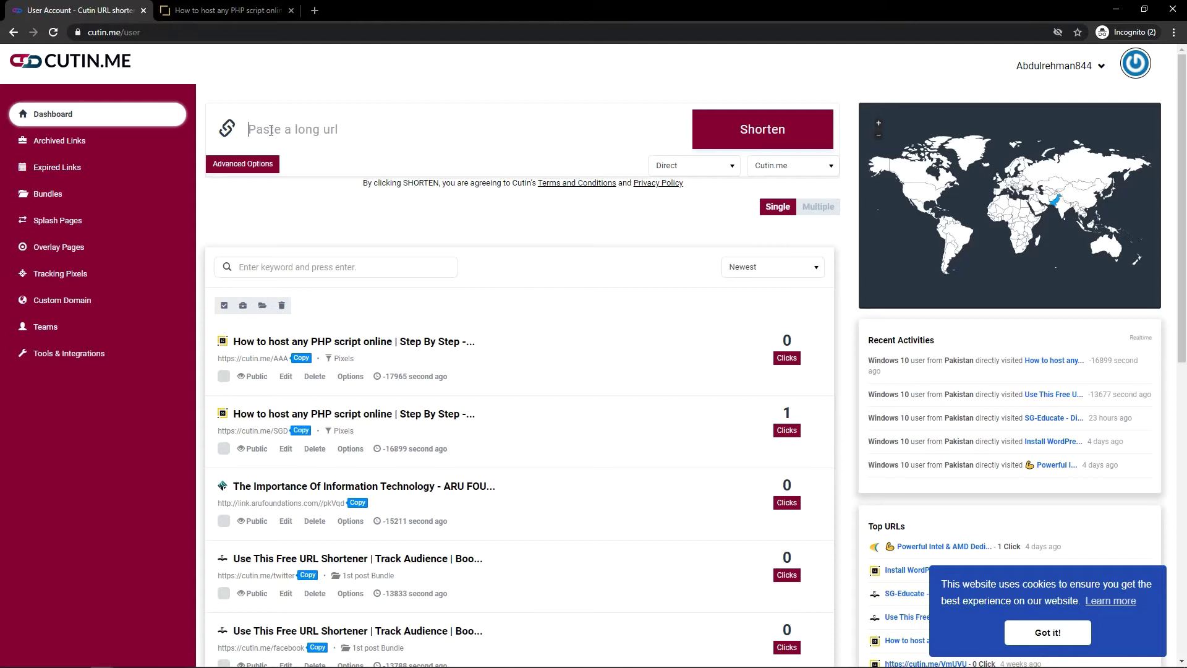
# - Enter the servicesground.com article URL on hosting any PHP script as the long URL, with the custom alias "link"
pyautogui.click(300, 225)
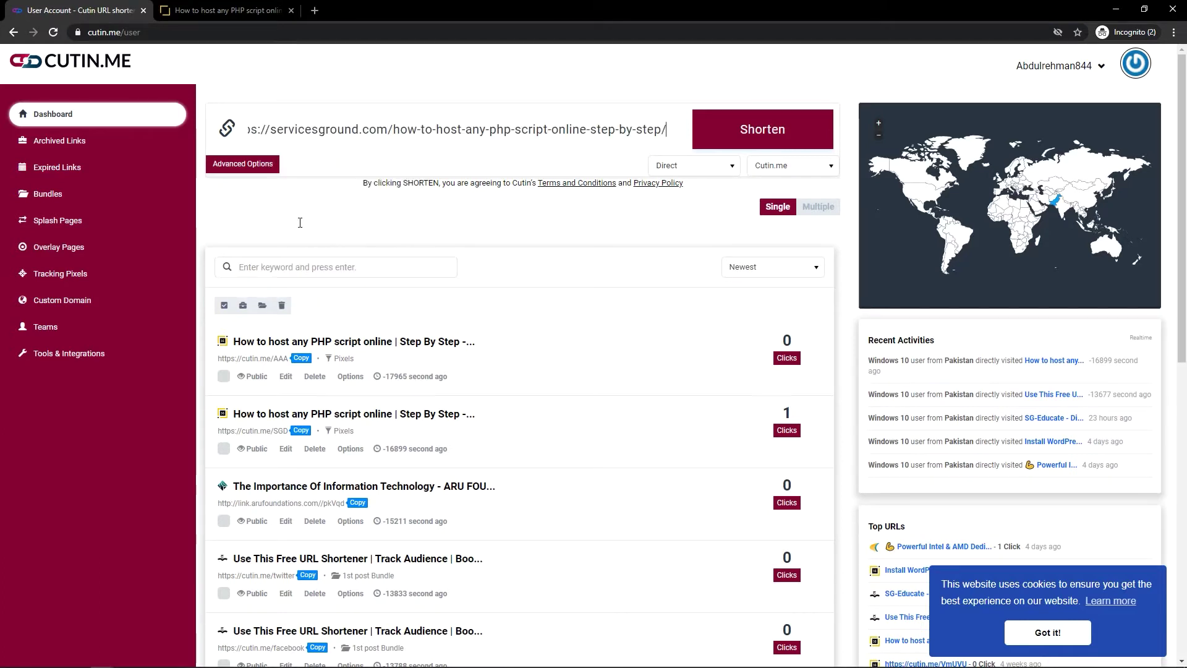
pyautogui.click(252, 172)
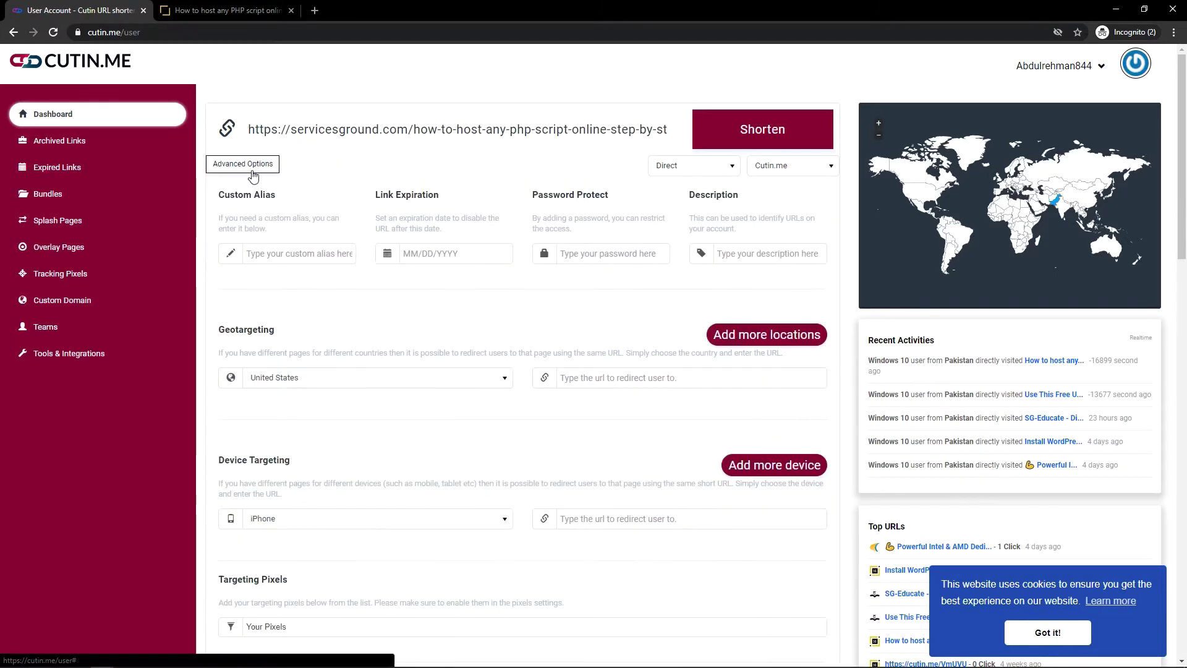
pyautogui.click(271, 250)
pyautogui.write('link')
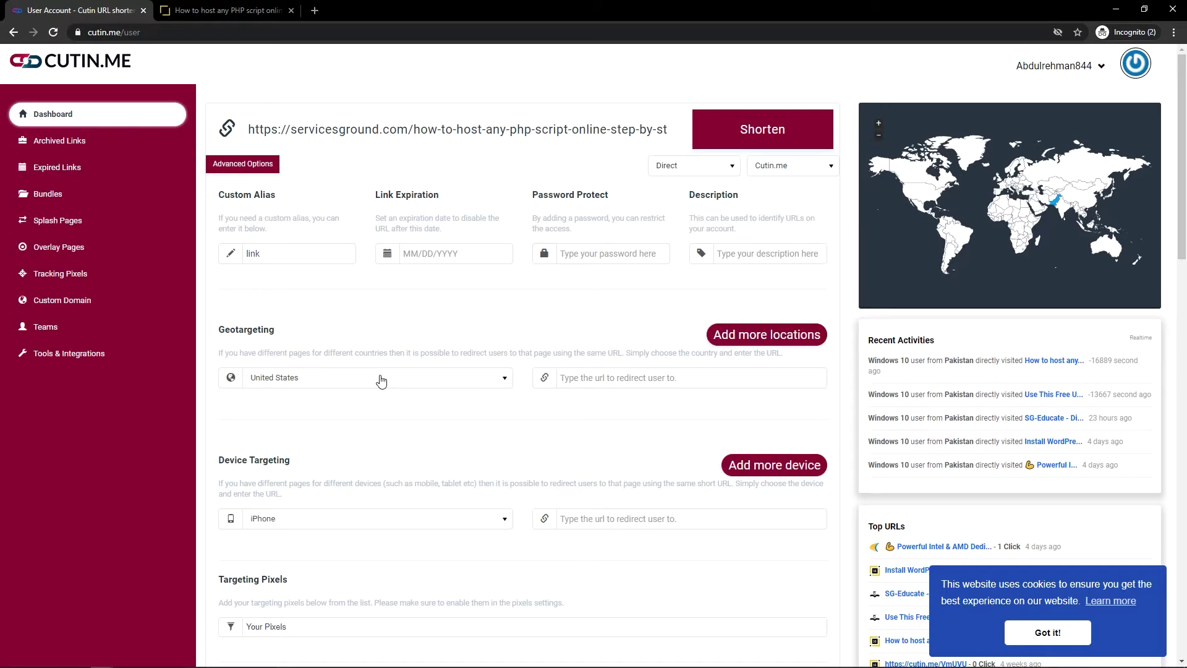
# - Add the MGID pixel to the link's targeting pixels
pyautogui.scroll(-1, 371, 396)
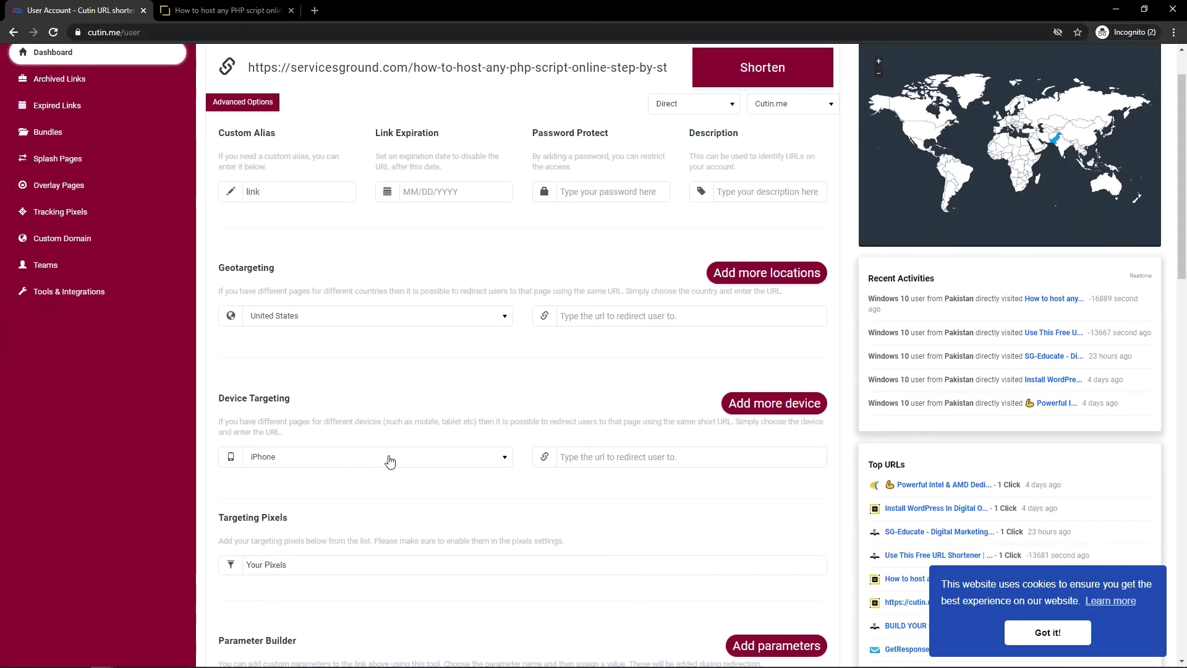
pyautogui.scroll(-2, 390, 461)
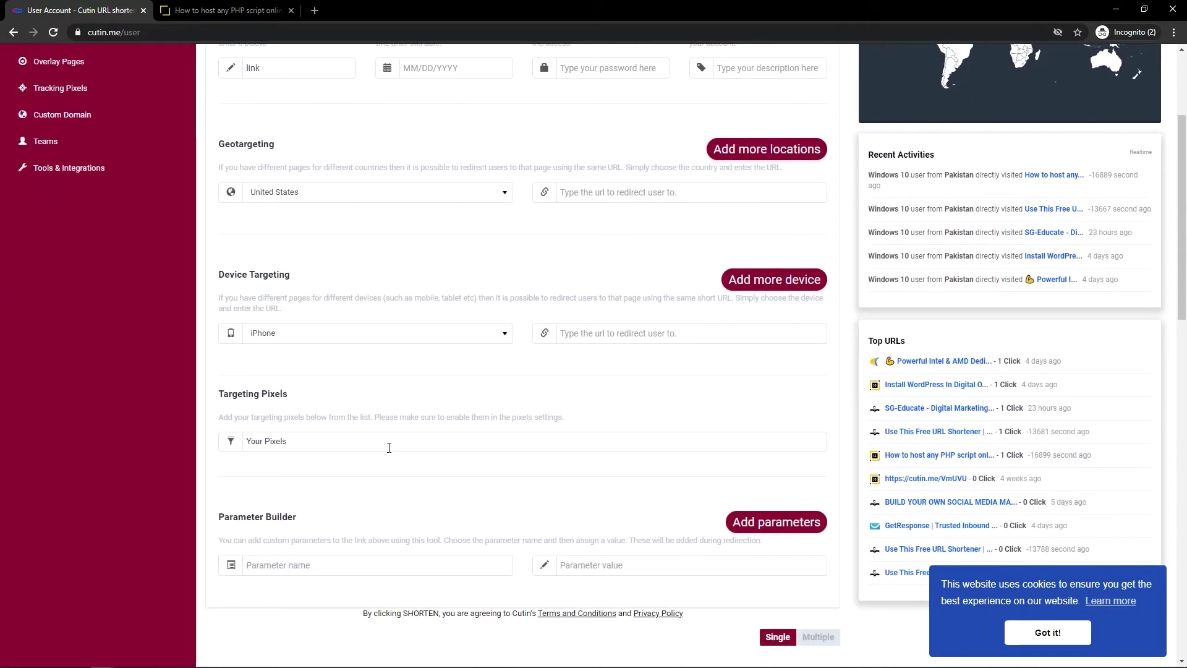
pyautogui.click(389, 447)
pyautogui.click(365, 474)
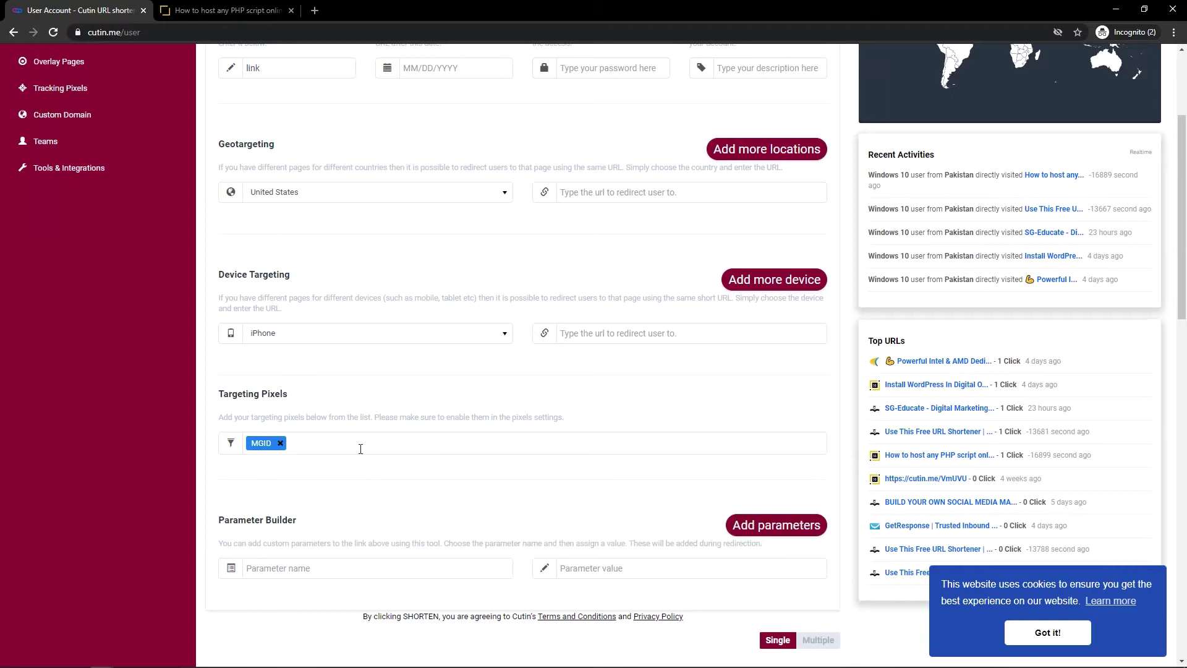
# - Shorten the URL without custom parameters and copy the resulting short link
pyautogui.scroll(-1, 384, 451)
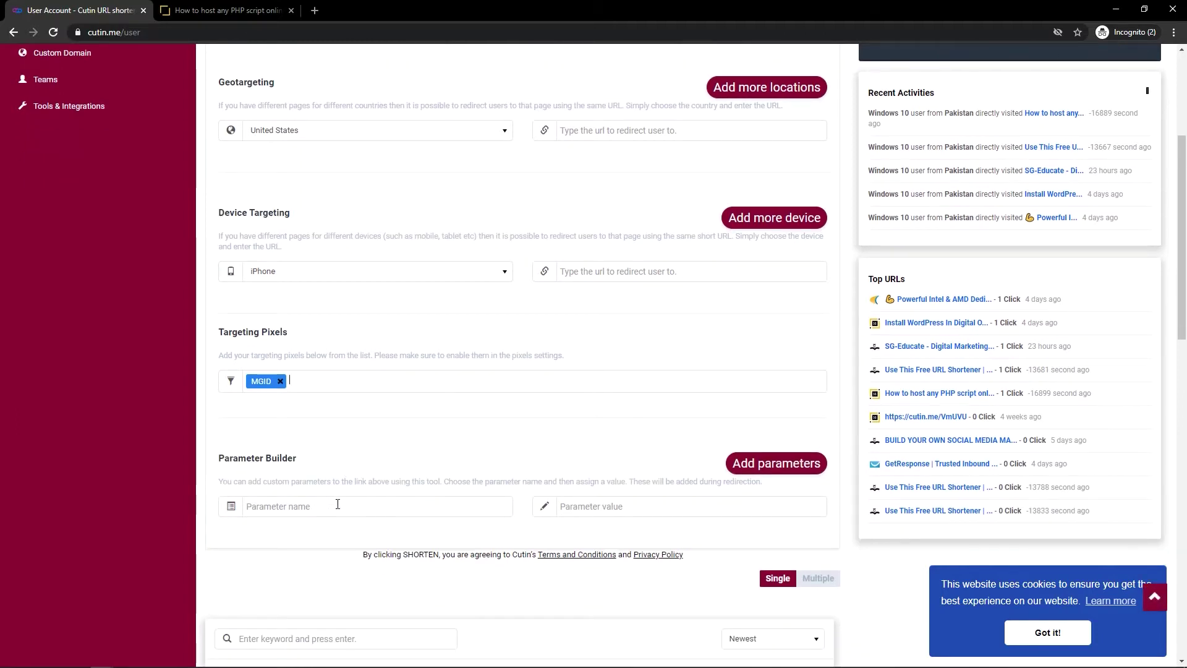
pyautogui.scroll(-1, 371, 482)
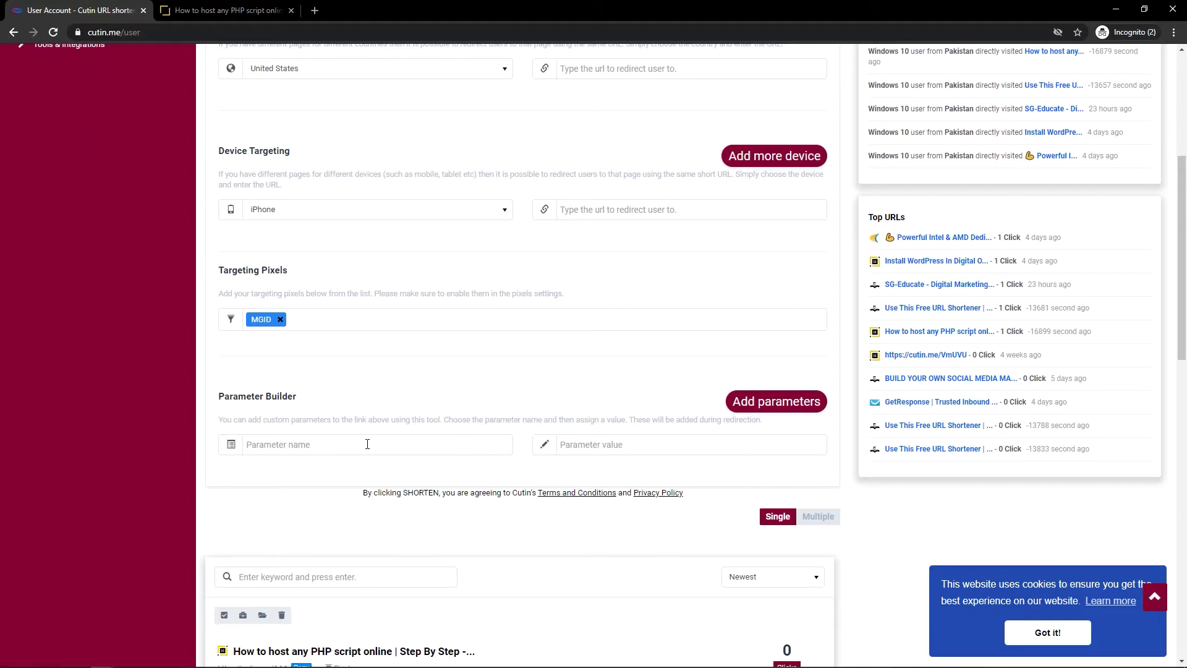
pyautogui.click(358, 445)
pyautogui.scroll(5, 433, 426)
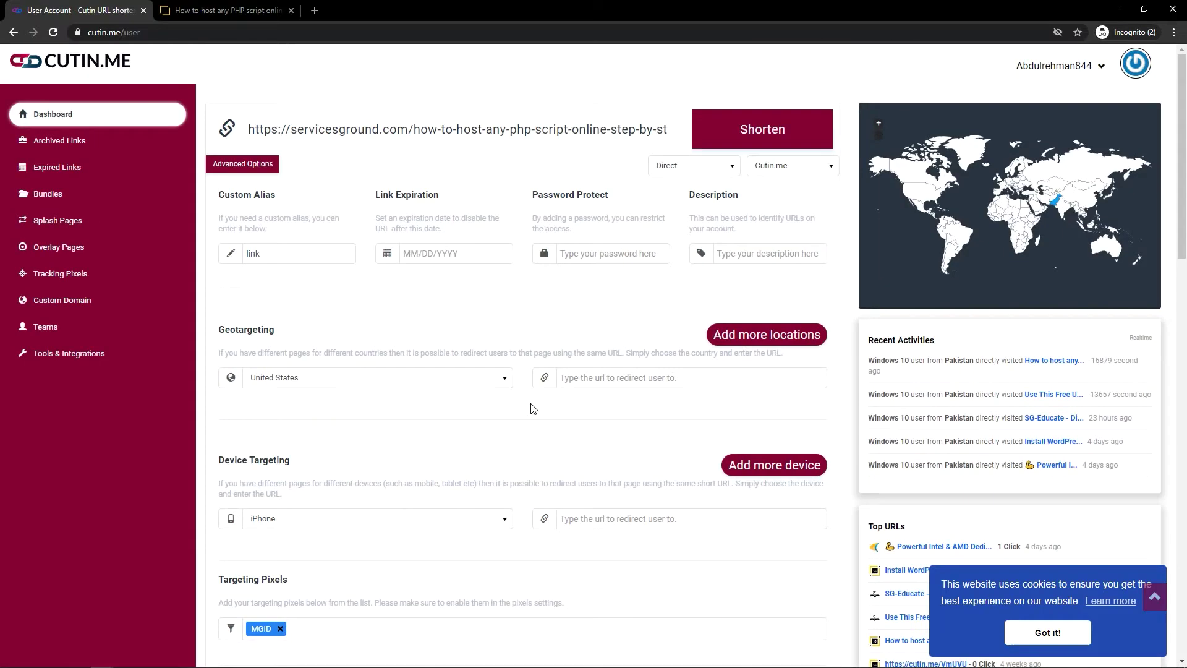
pyautogui.click(750, 136)
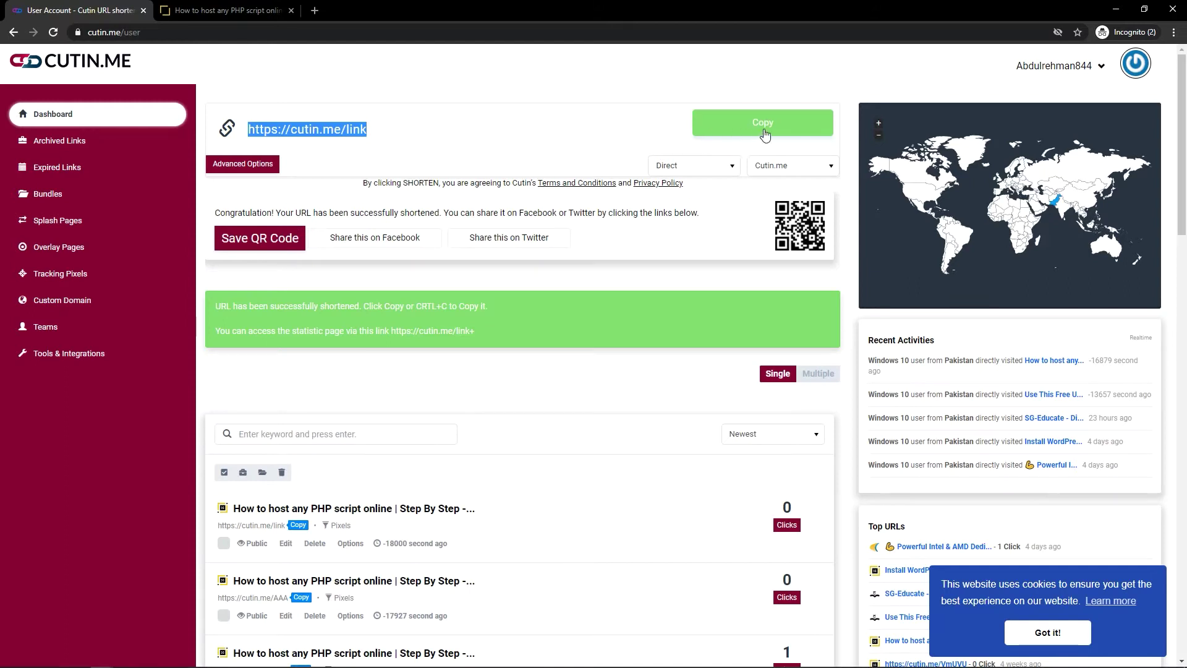
pyautogui.click(755, 130)
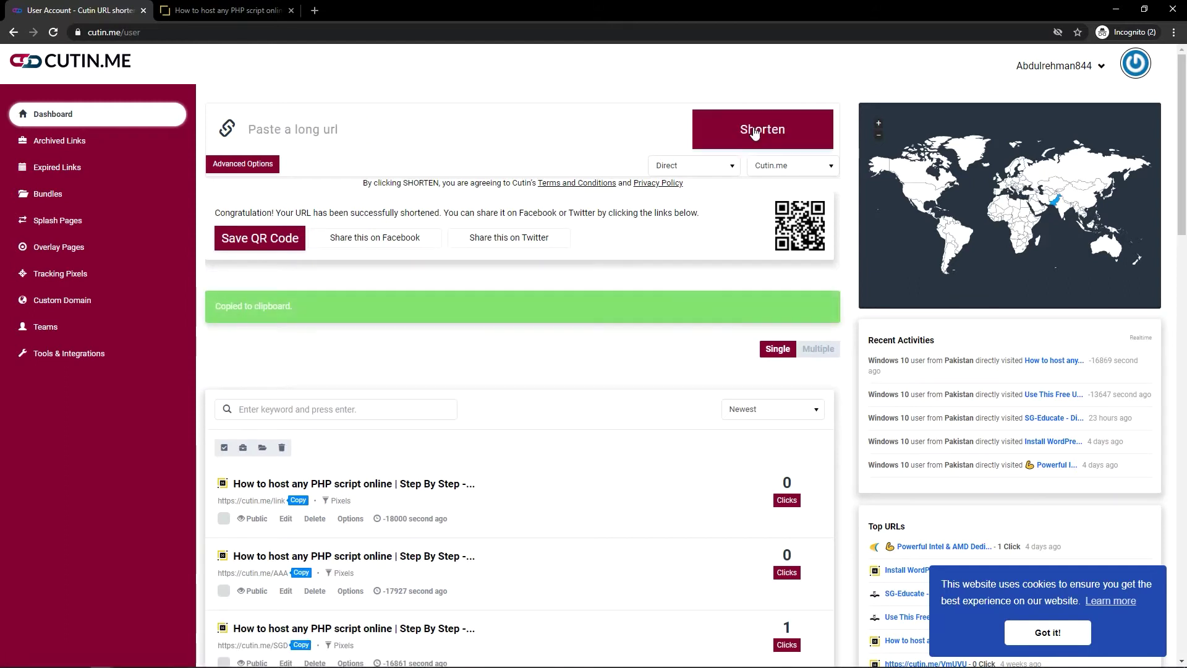
pyautogui.click(315, 11)
pyautogui.hotkey('ctrl', 'v')
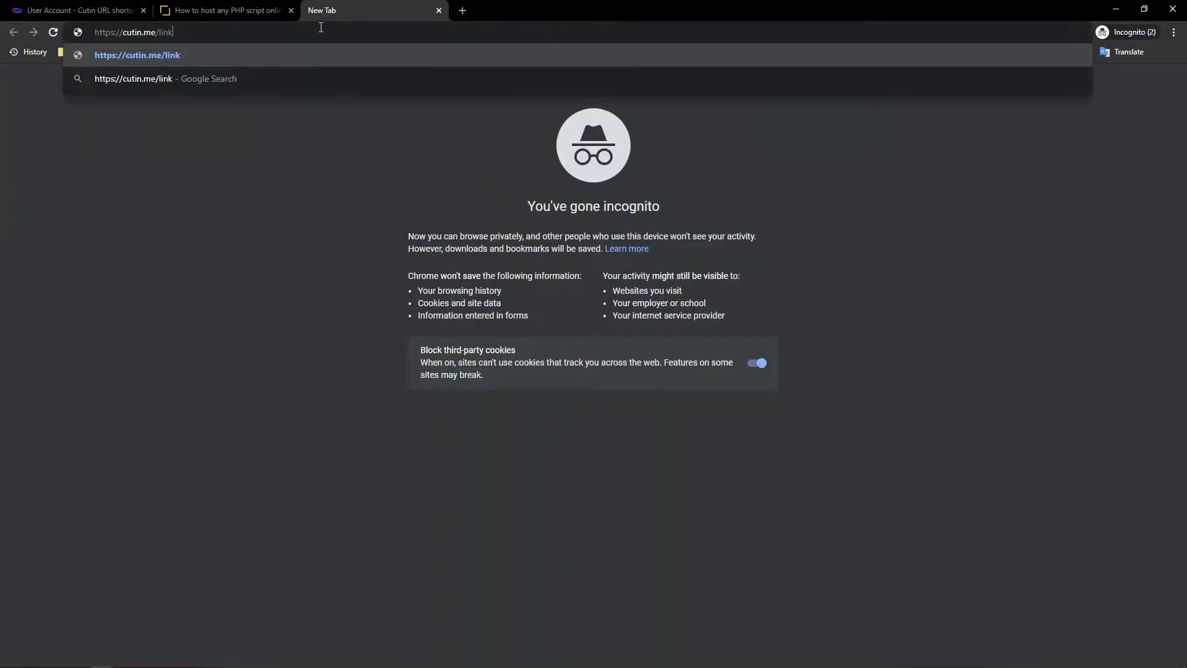
pyautogui.press('Return')
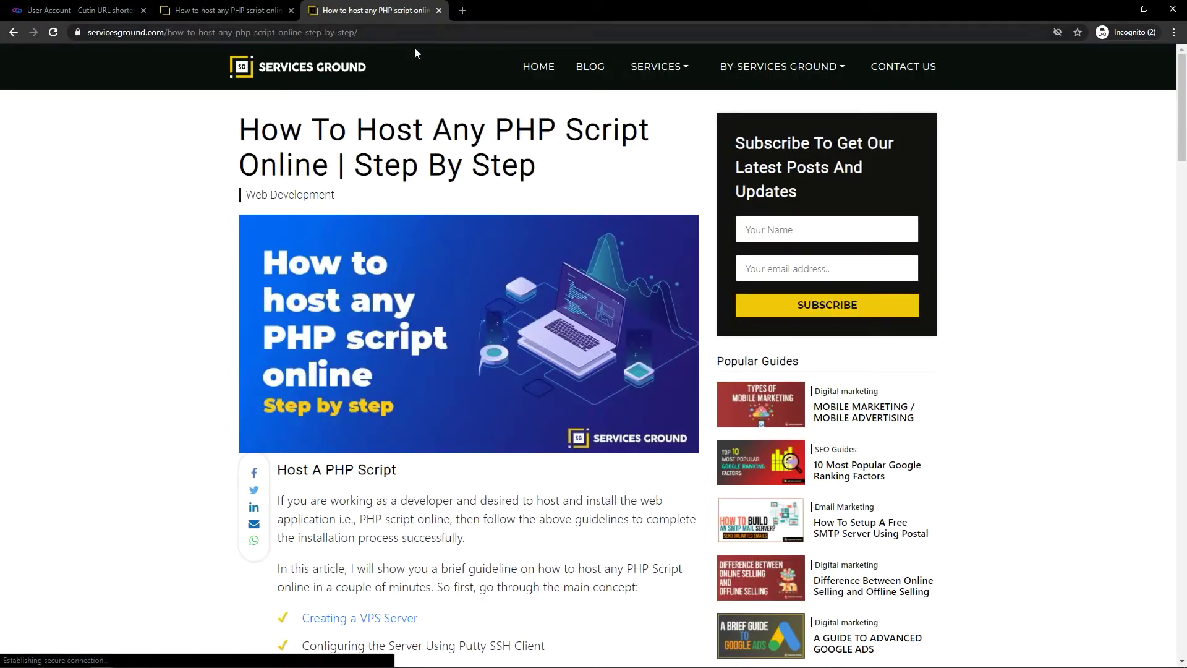
pyautogui.scroll(-3, 512, 202)
pyautogui.scroll(-10, 512, 201)
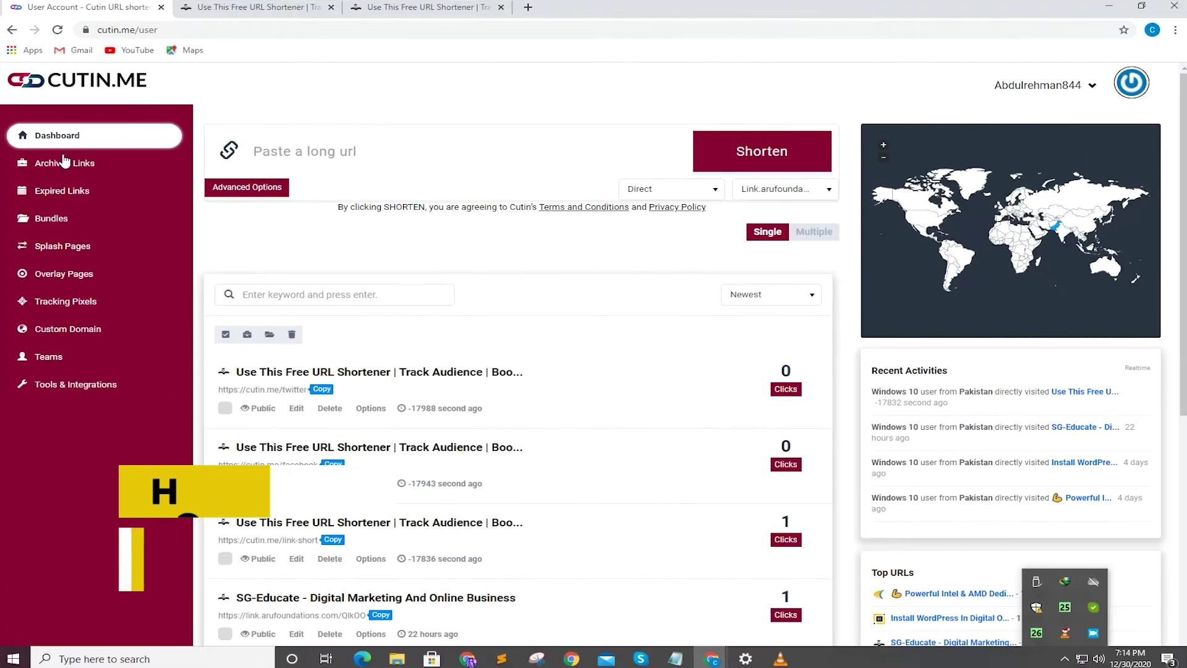
# - Create a bundle named "1st post" with public access
pyautogui.click(35, 220)
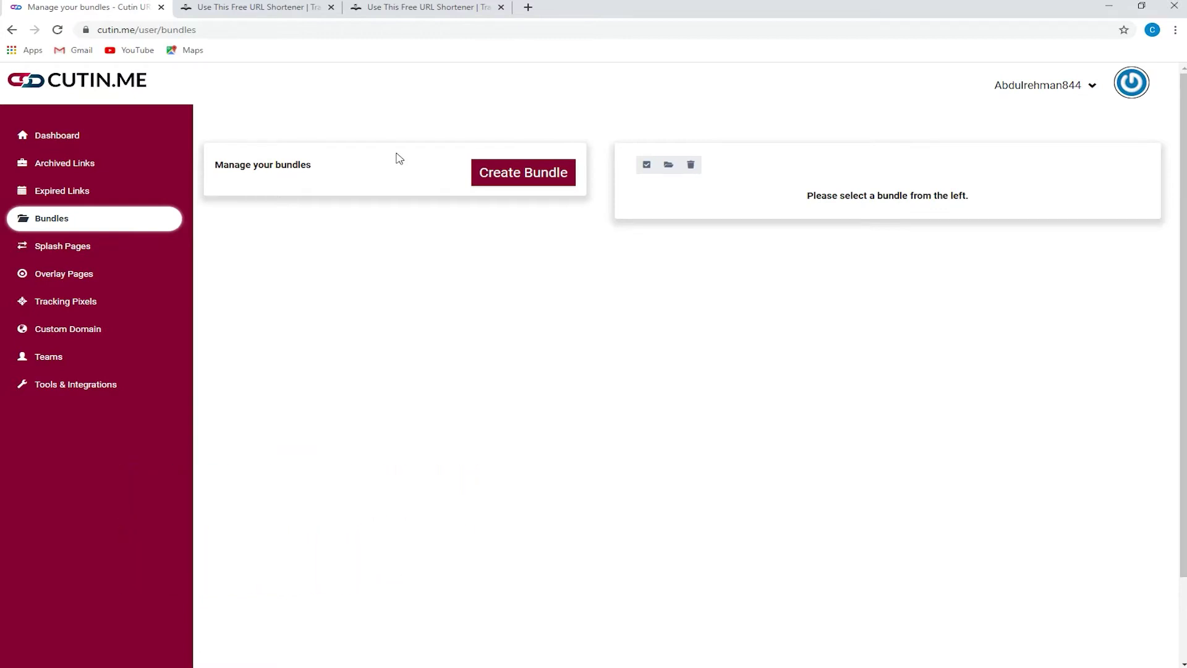
pyautogui.click(496, 168)
pyautogui.click(484, 180)
pyautogui.write('1st post')
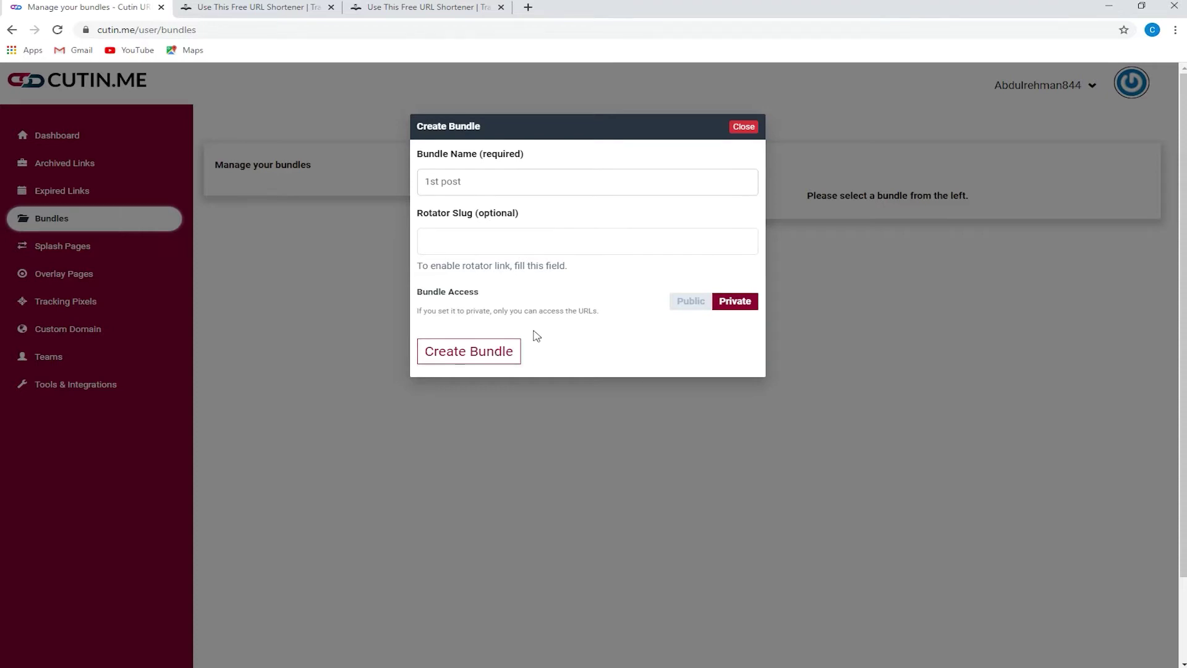
pyautogui.click(680, 313)
pyautogui.click(496, 350)
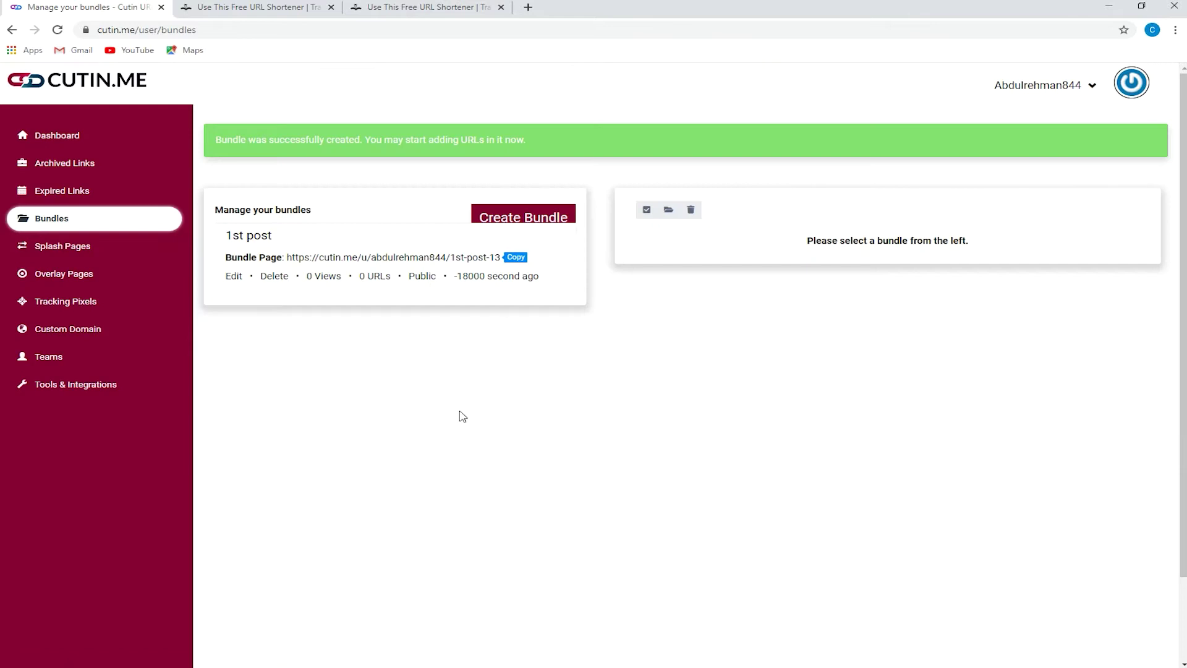
# - Add the cutin.me/twitter short link from the dashboard to the "1st post" bundle
pyautogui.click(54, 134)
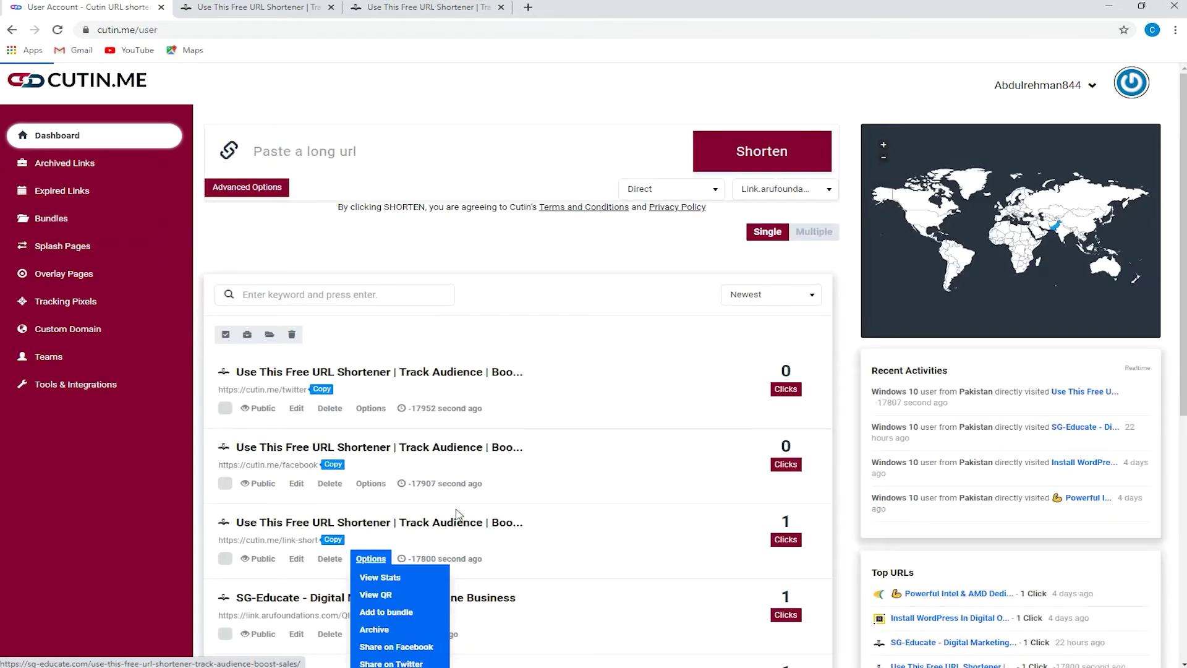
pyautogui.scroll(-2, 458, 515)
pyautogui.click(371, 328)
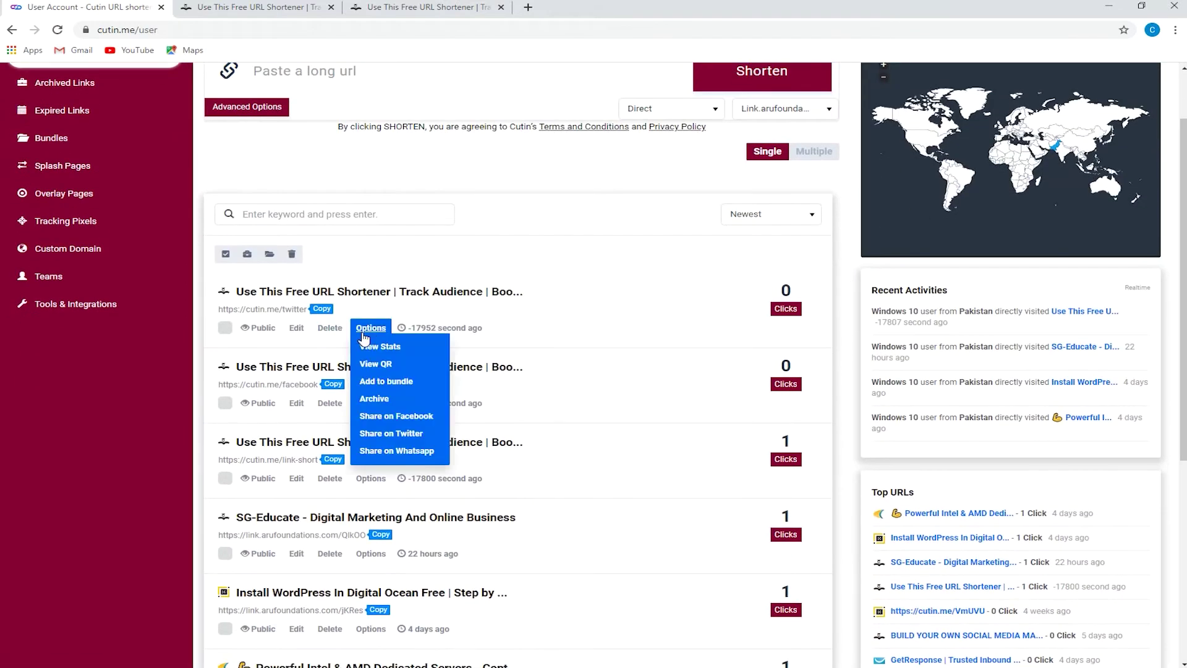
pyautogui.click(388, 382)
pyautogui.click(540, 249)
pyautogui.click(461, 300)
pyautogui.click(450, 284)
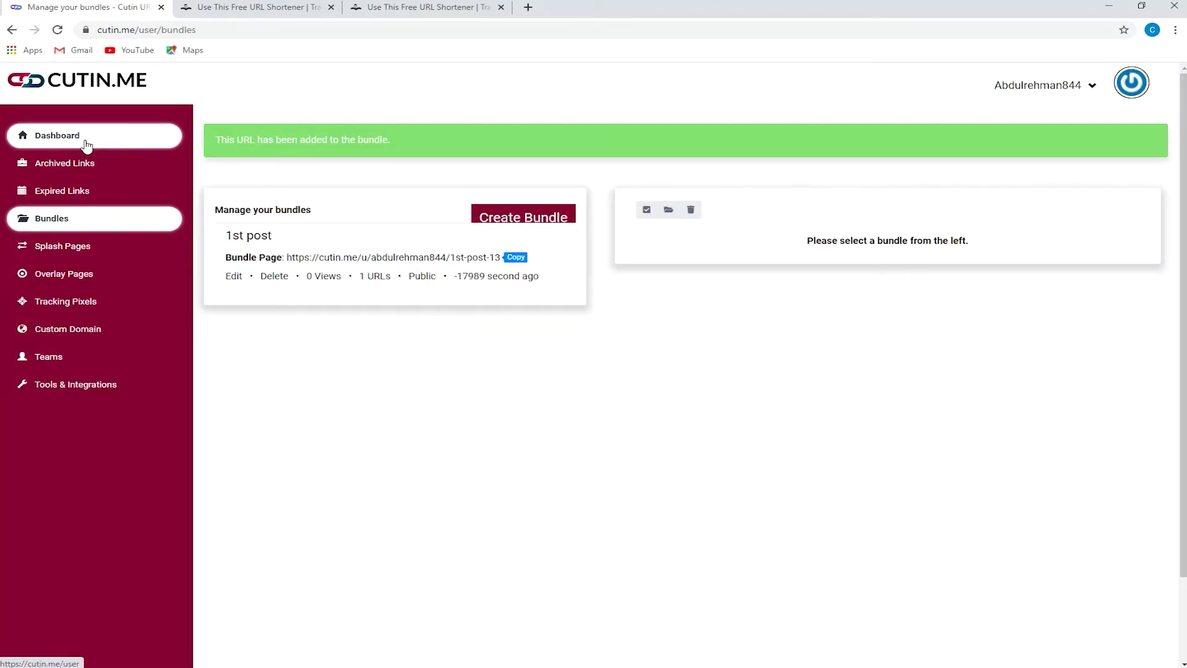
# - Add the cutin.me/facebook short link from the dashboard to the "1st post" bundle
pyautogui.click(87, 144)
pyautogui.scroll(-2, 278, 350)
pyautogui.click(371, 387)
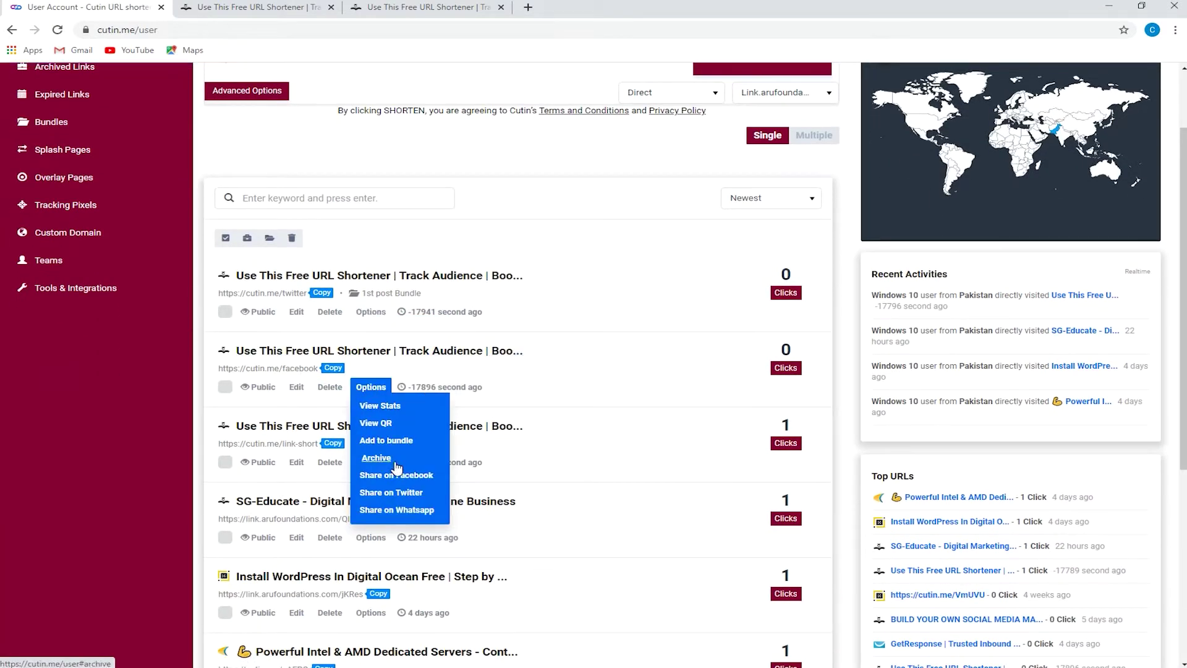
pyautogui.click(388, 440)
pyautogui.click(525, 249)
pyautogui.click(512, 303)
pyautogui.click(444, 290)
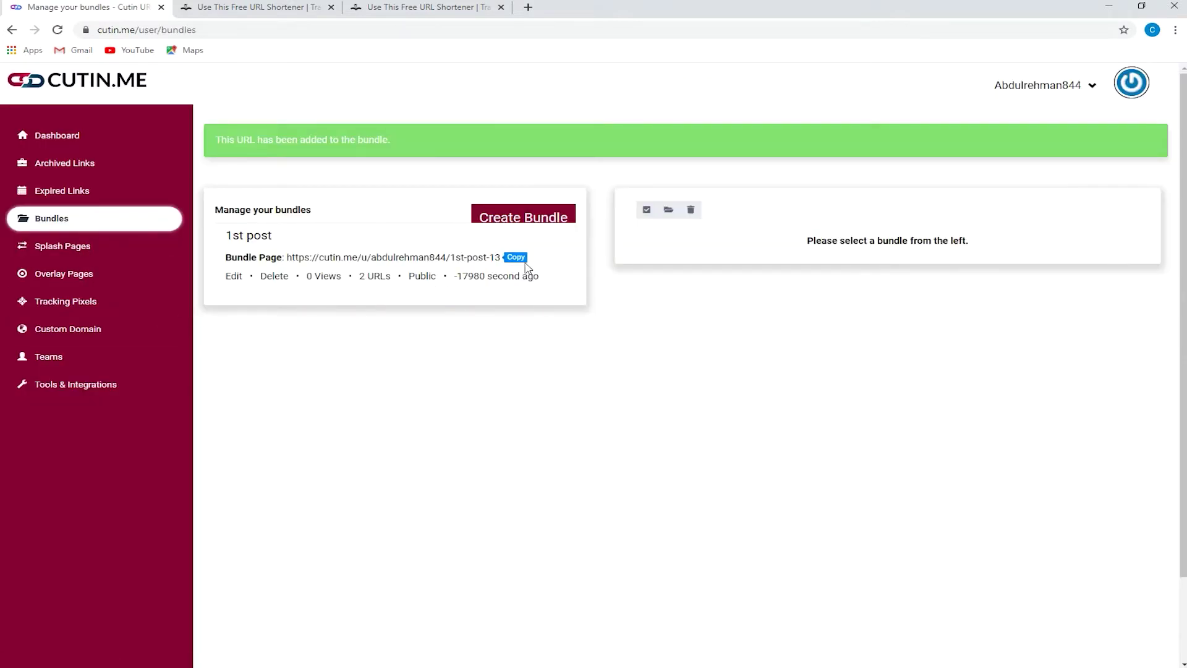
# - Open the "1st post" bundle page's link in a new browser tab
pyautogui.click(528, 6)
pyautogui.hotkey('ctrl', 'v')
pyautogui.press('Return')
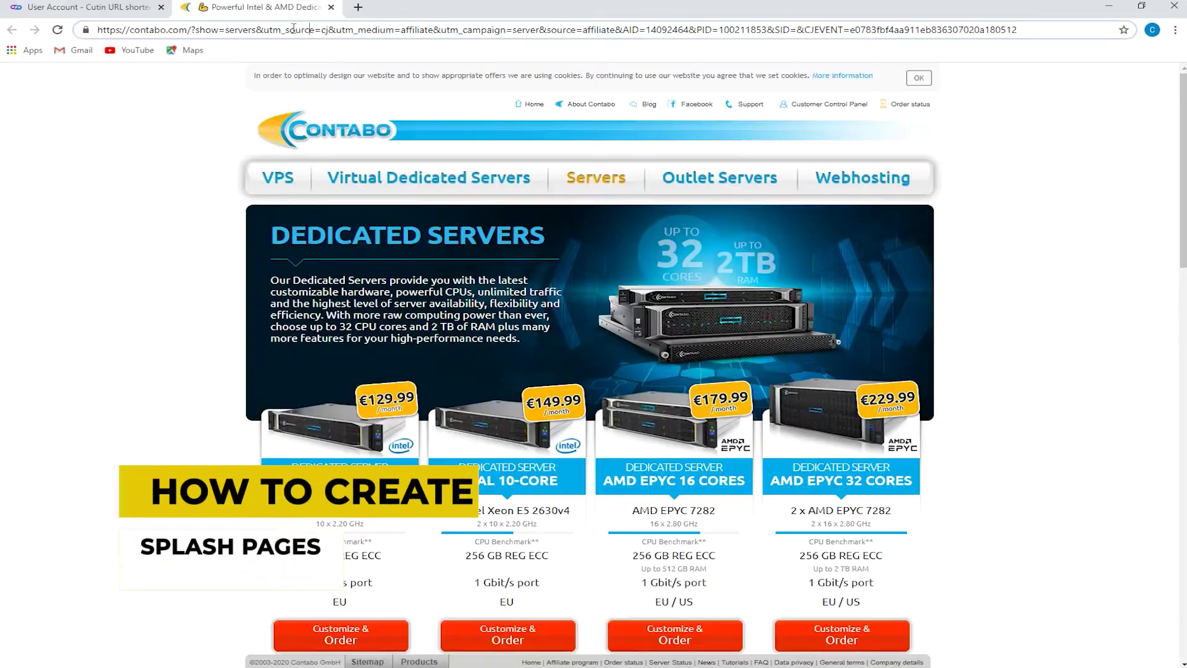
# - Start a new custom splash page in Cutin.me with the unique name "Best Hosting"
pyautogui.click(86, 7)
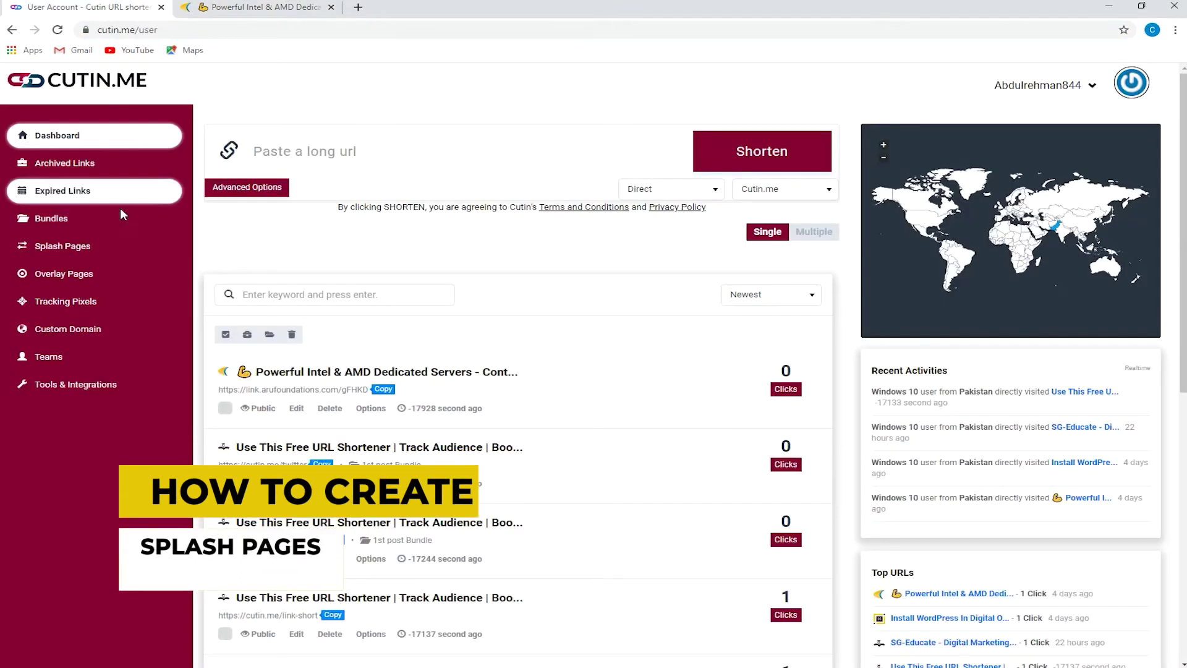
pyautogui.click(87, 245)
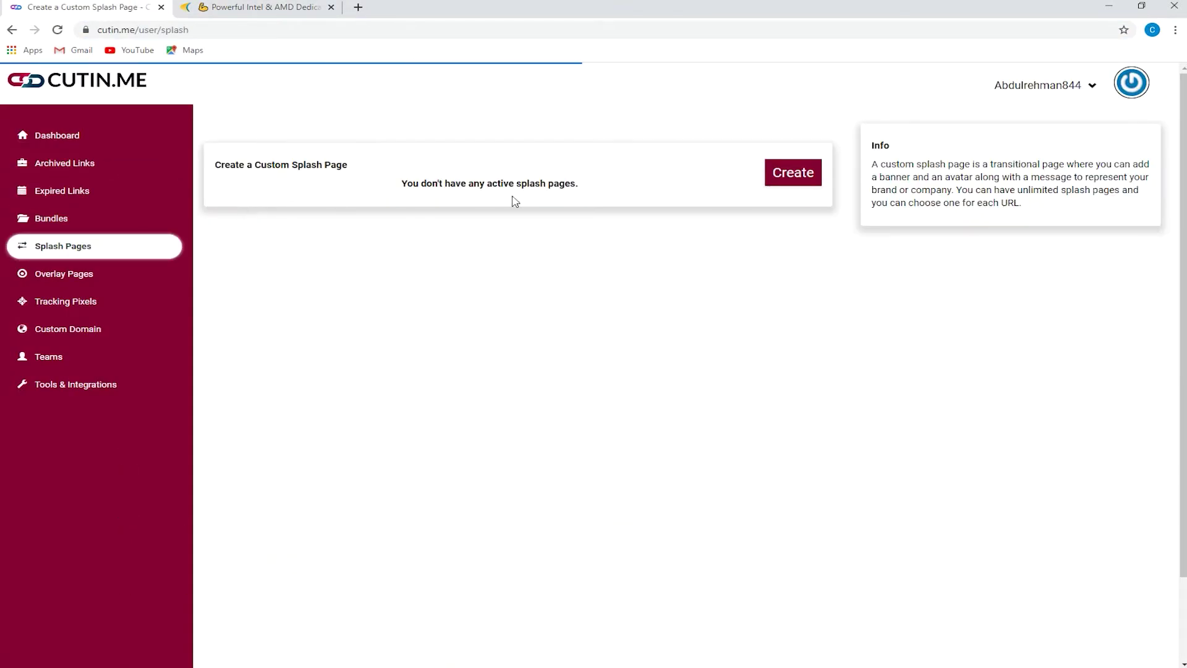
pyautogui.click(816, 180)
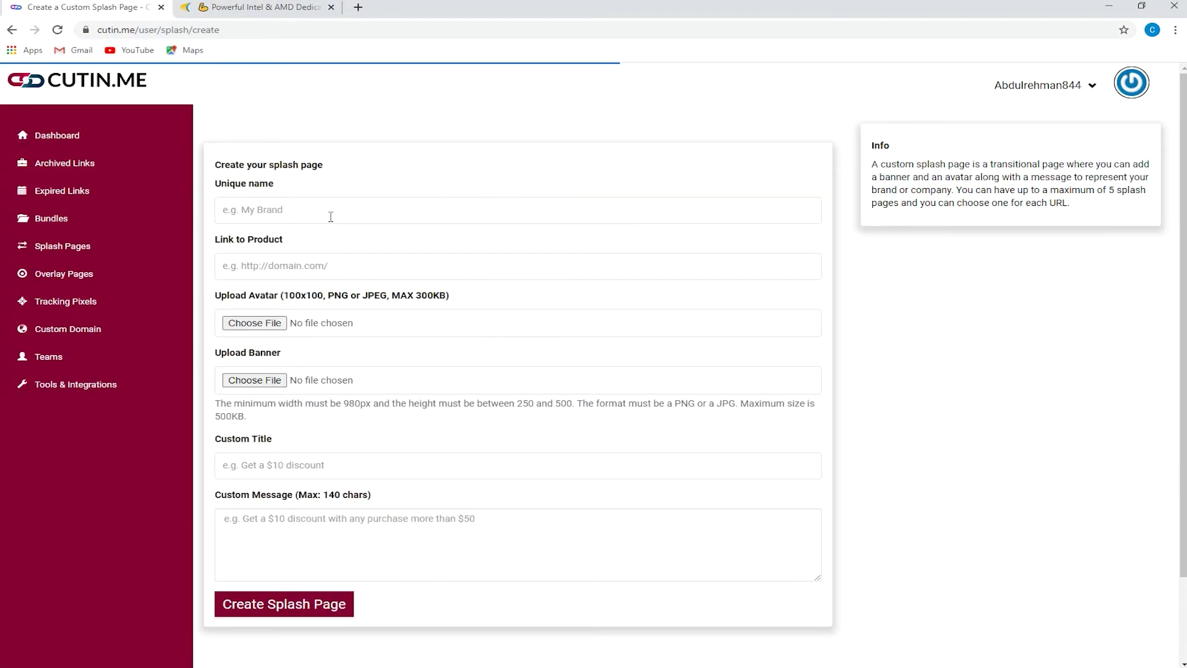
pyautogui.click(296, 211)
pyautogui.click(288, 243)
pyautogui.click(308, 265)
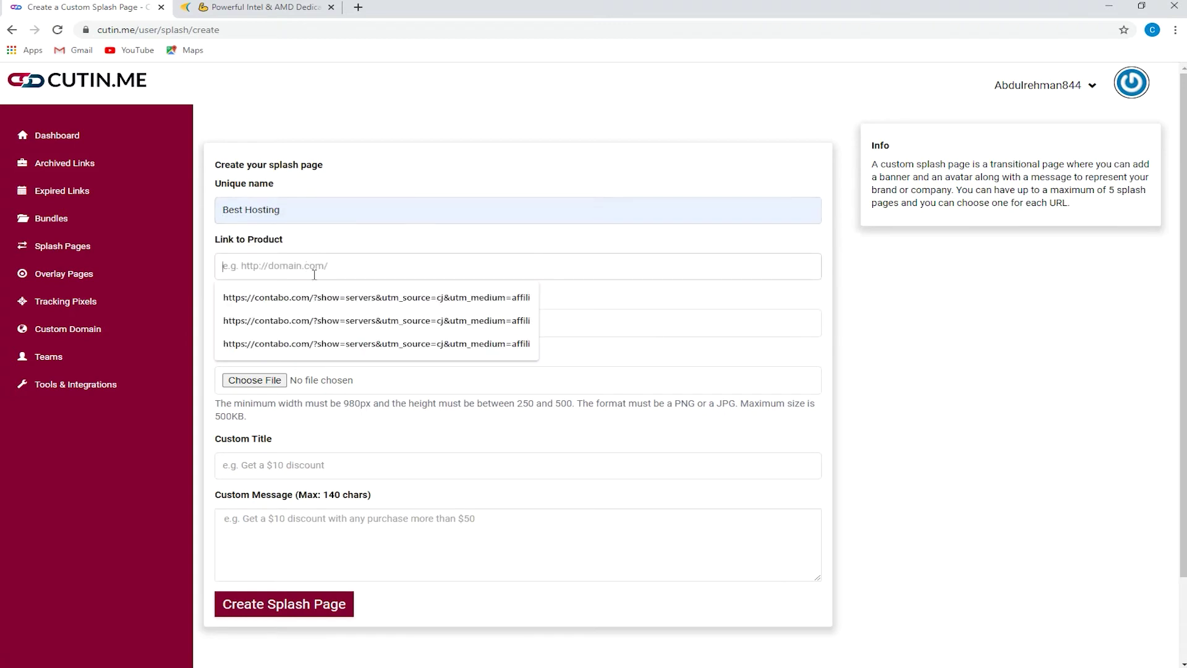
# - Copy the address of the open Contabo dedicated servers page and use it as the splash page's product link
pyautogui.click(241, 5)
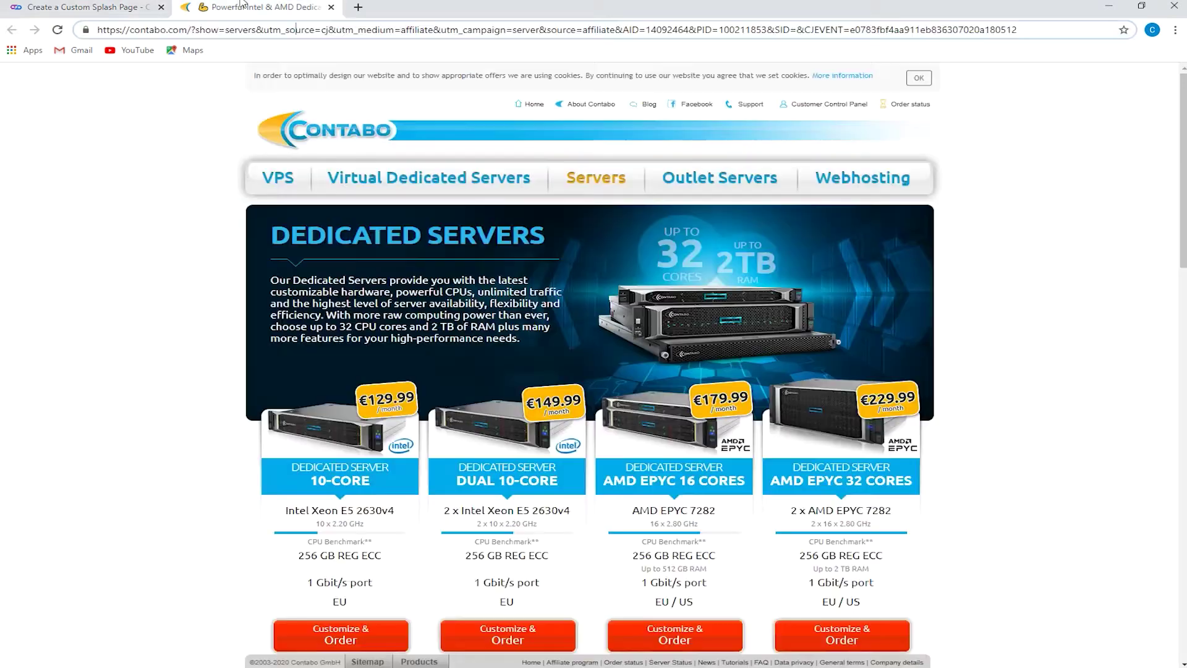
pyautogui.click(265, 36)
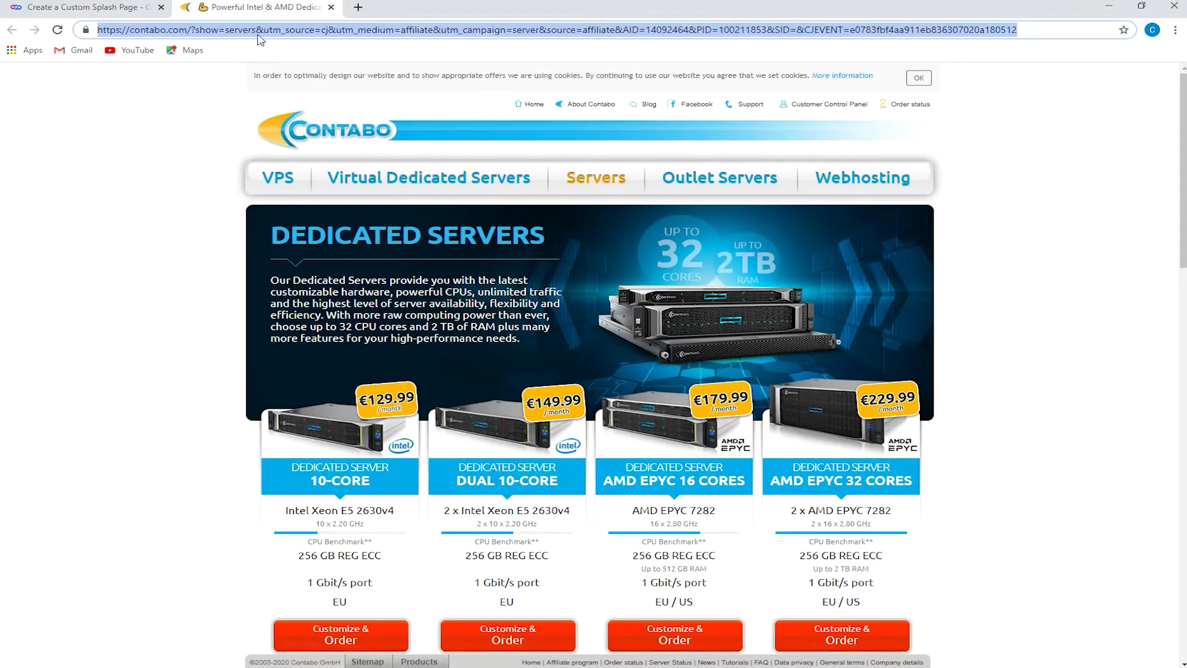
pyautogui.click(99, 7)
pyautogui.click(346, 268)
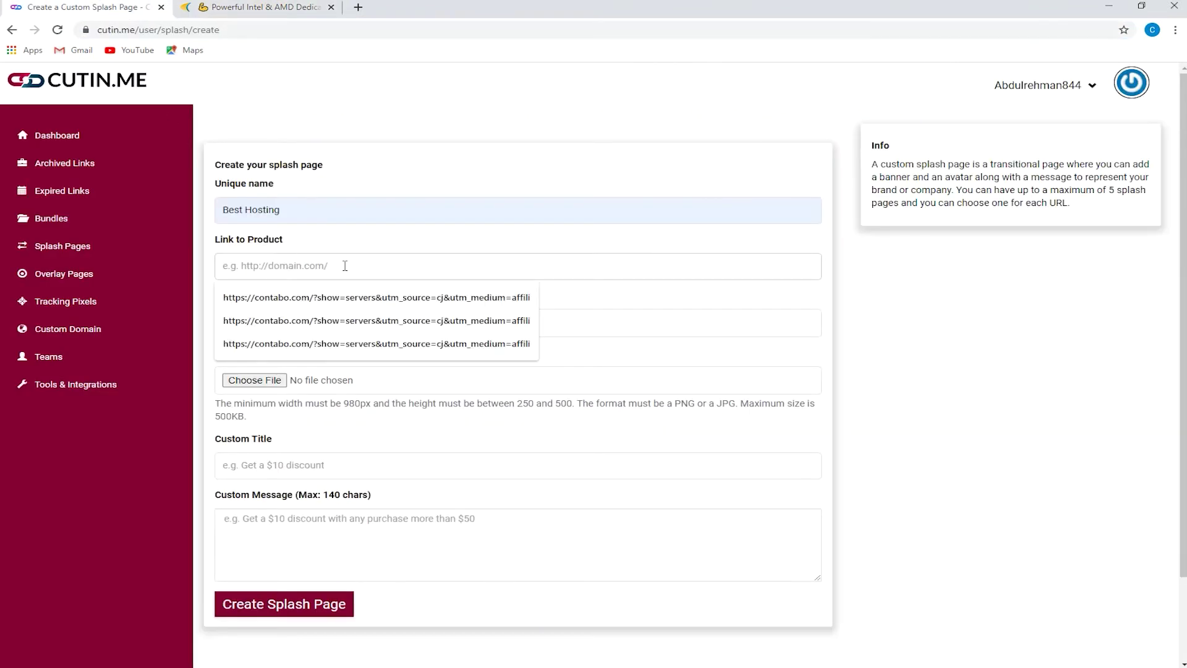
pyautogui.hotkey('ctrl', 'v')
# - Upload the "Untitled design" image as the splash page's avatar and the "Banner" image as its banner
pyautogui.click(234, 323)
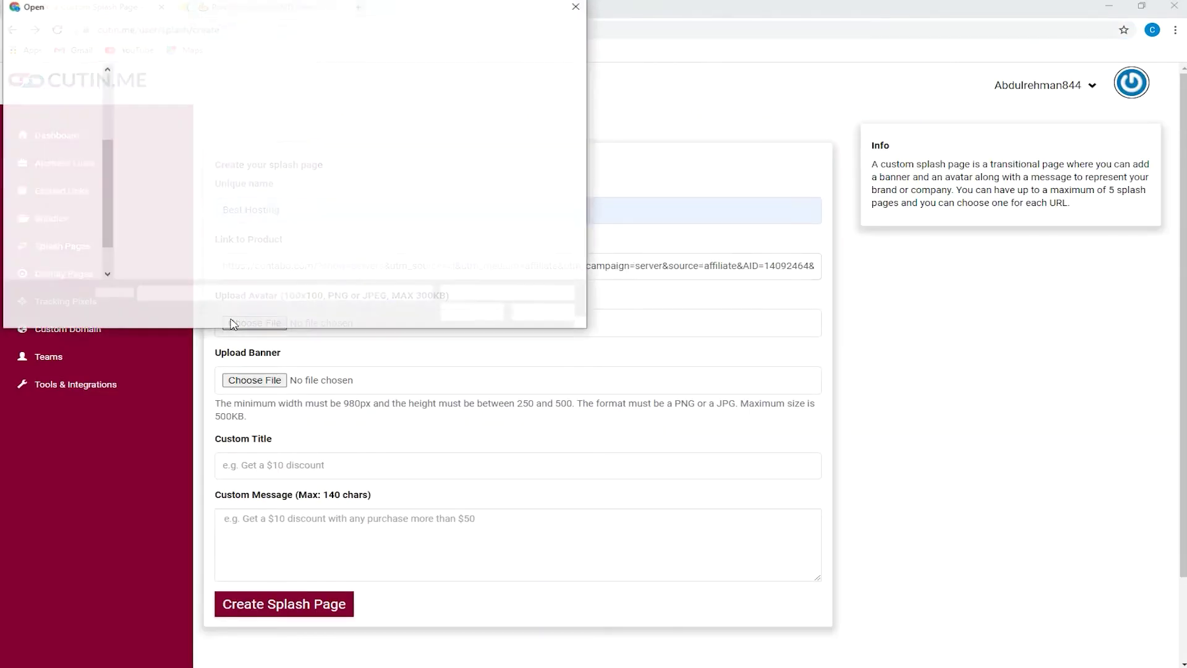
pyautogui.click(240, 104)
pyautogui.click(488, 312)
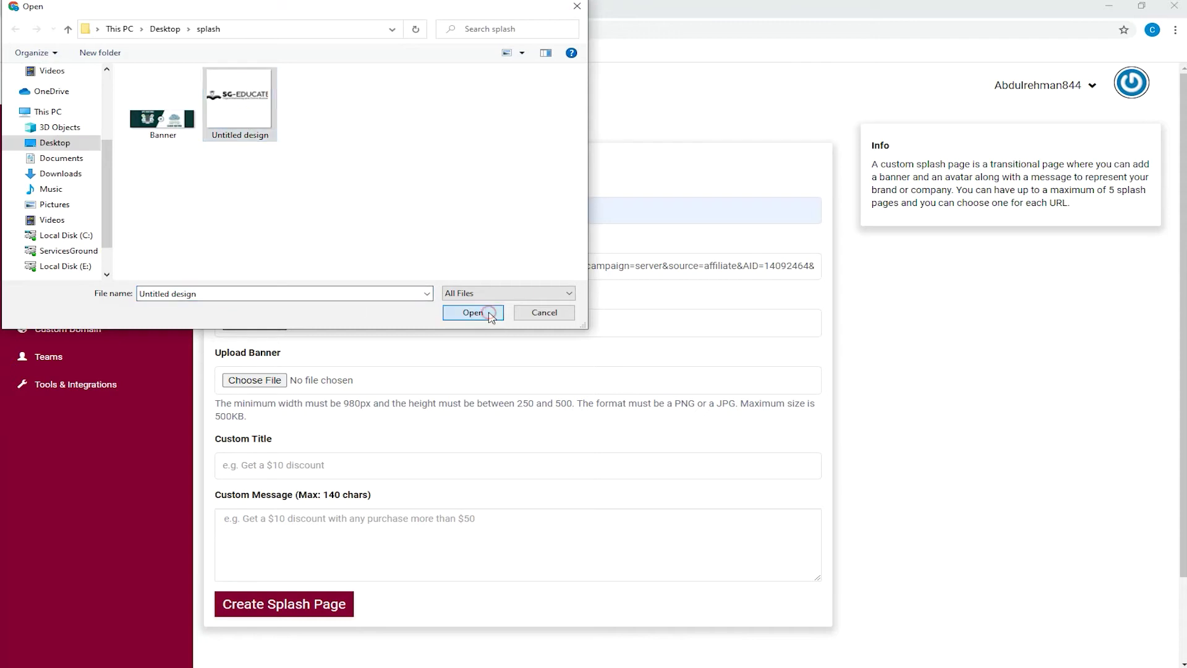
pyautogui.click(254, 379)
pyautogui.click(163, 108)
pyautogui.click(473, 312)
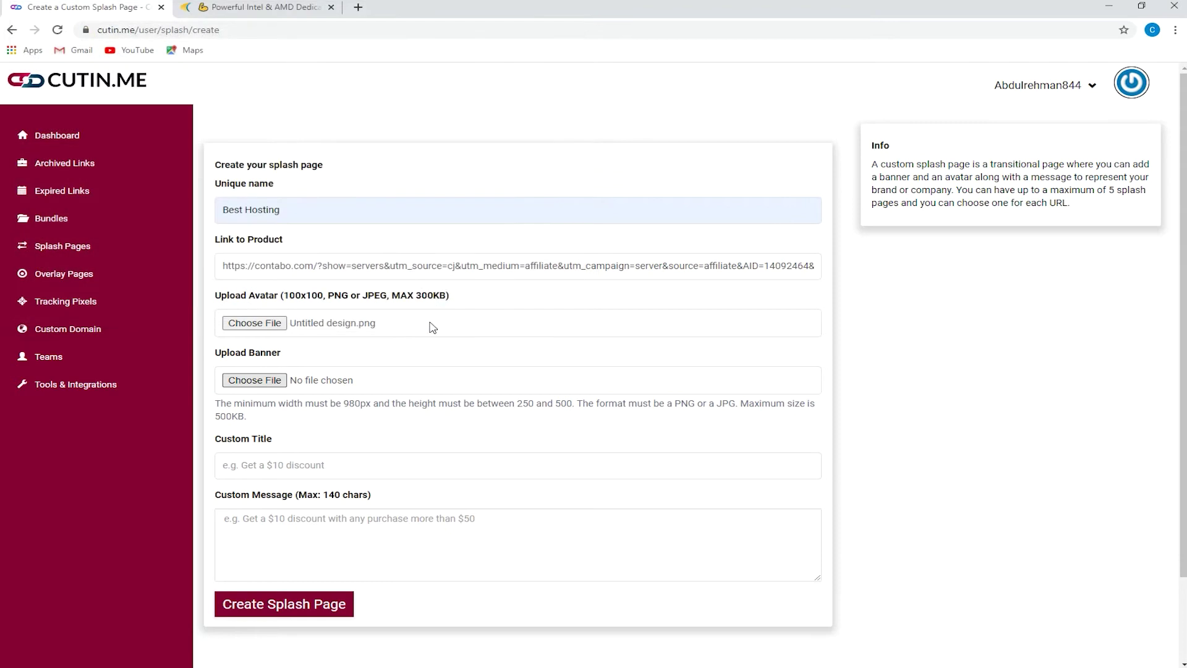
# - Create the "Best Hosting" splash page and return to the dashboard
pyautogui.click(302, 607)
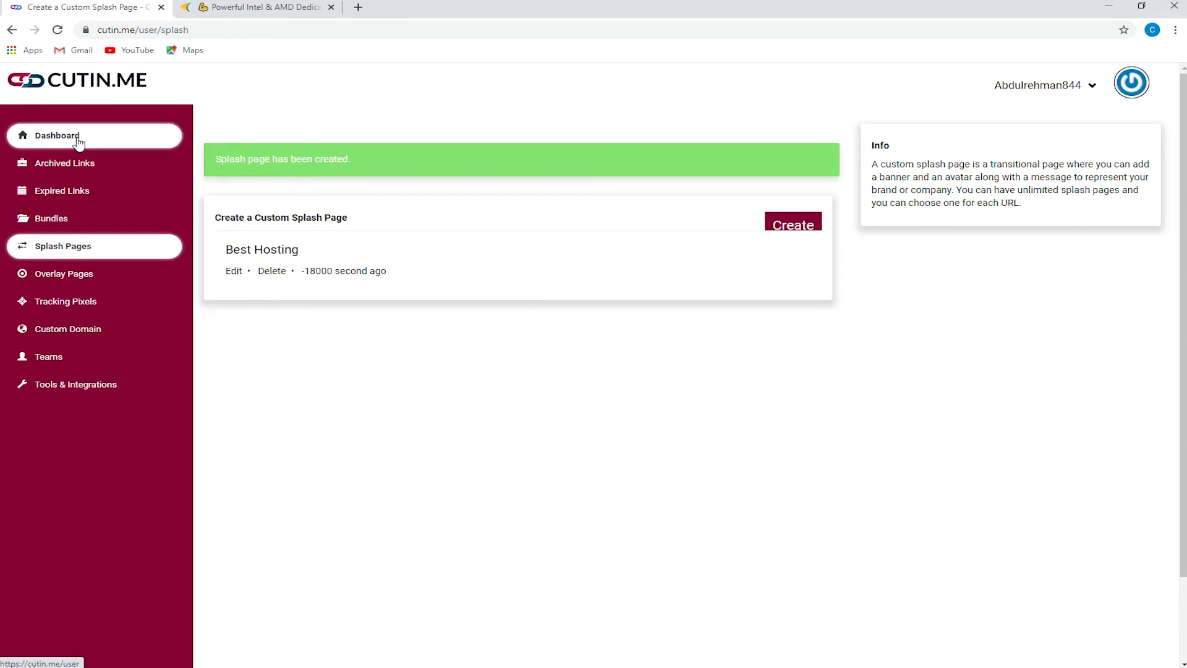
pyautogui.click(78, 141)
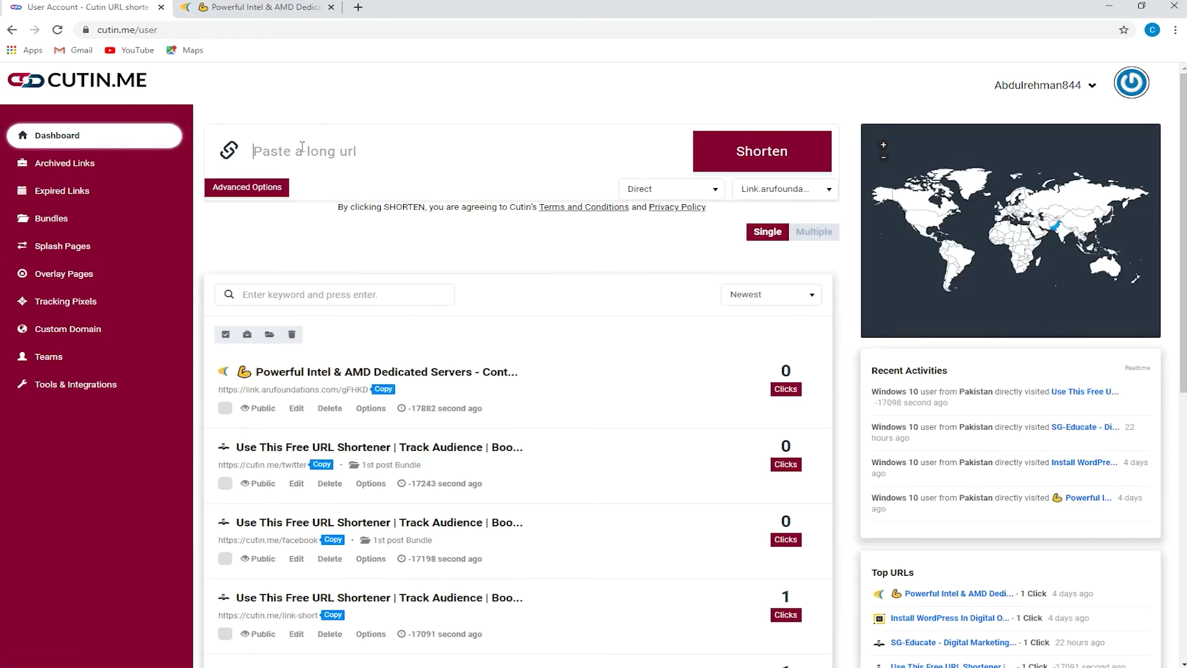
# - Shorten the copied Contabo servers address on the Cutin.me domain with the "Best Hosting" custom splash and the custom alias "hosting"
pyautogui.hotkey('ctrl', 'v')
pyautogui.click(670, 189)
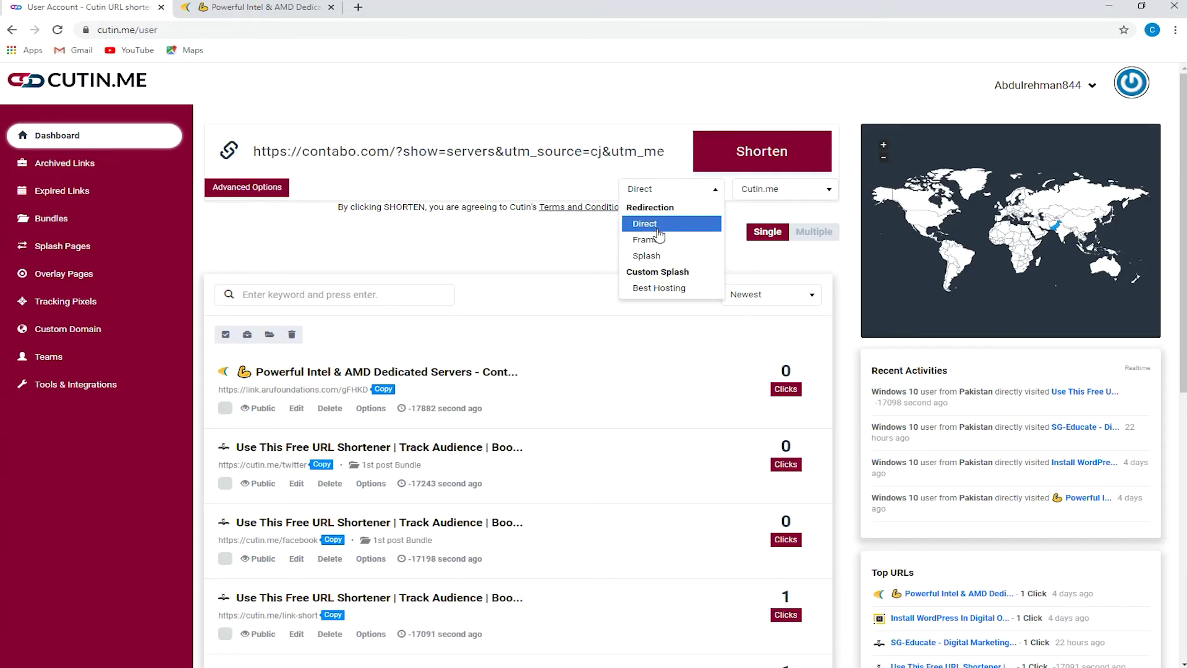
pyautogui.click(652, 287)
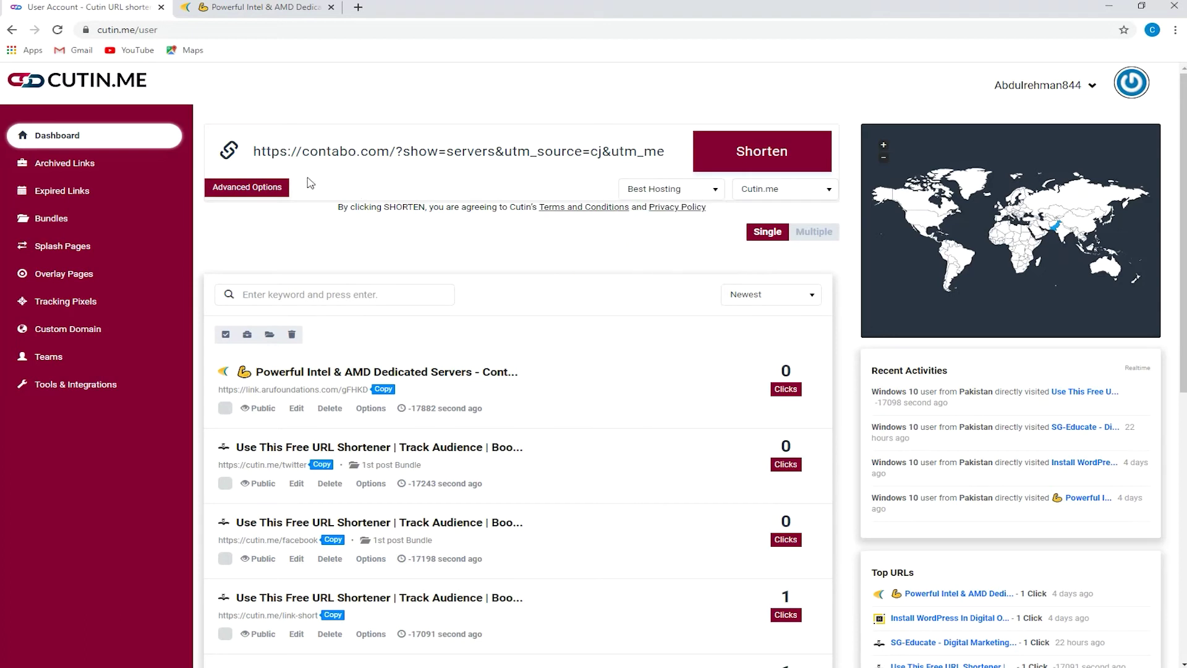
pyautogui.click(262, 188)
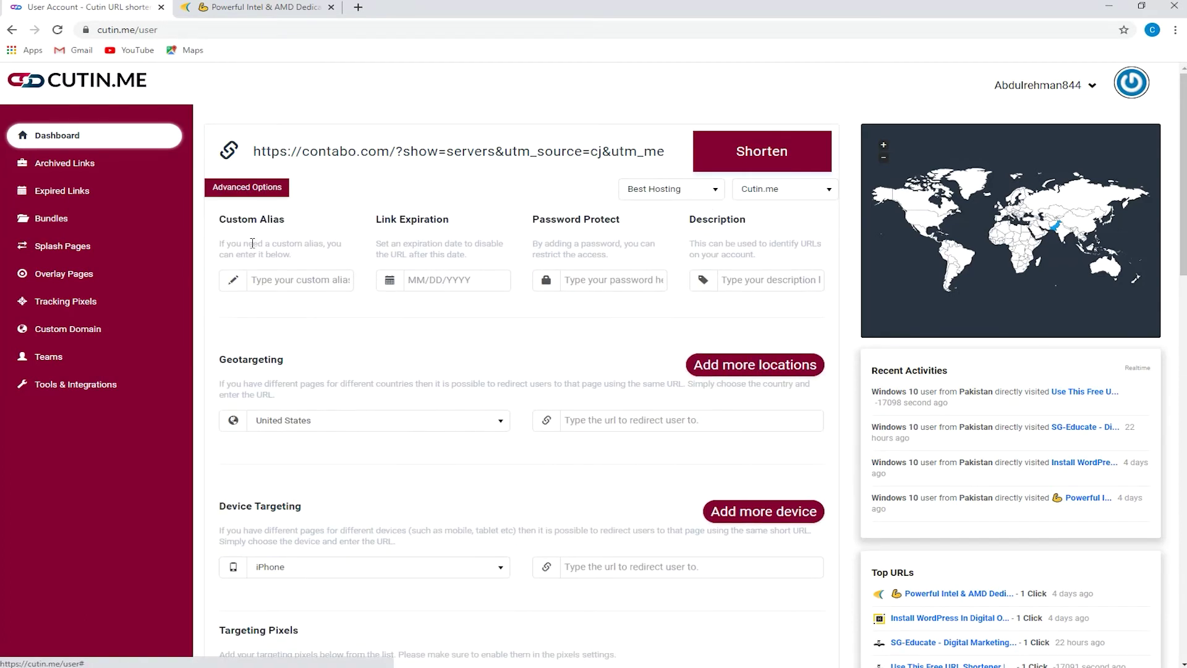
pyautogui.click(275, 282)
pyautogui.write('hosting')
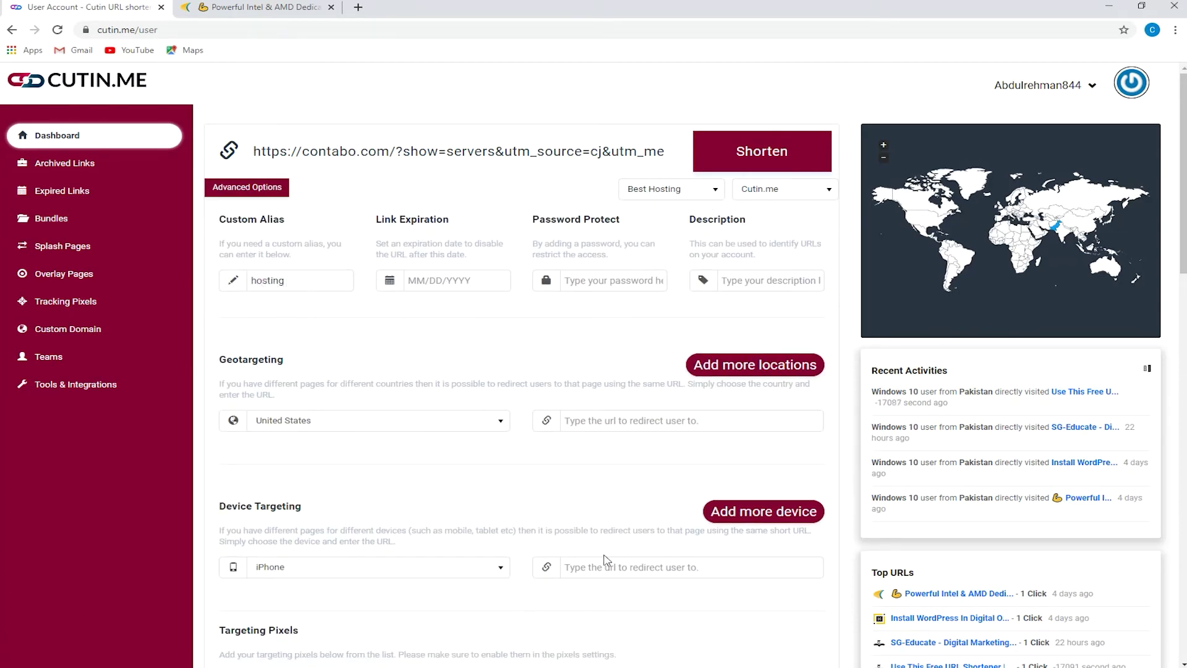
pyautogui.click(761, 163)
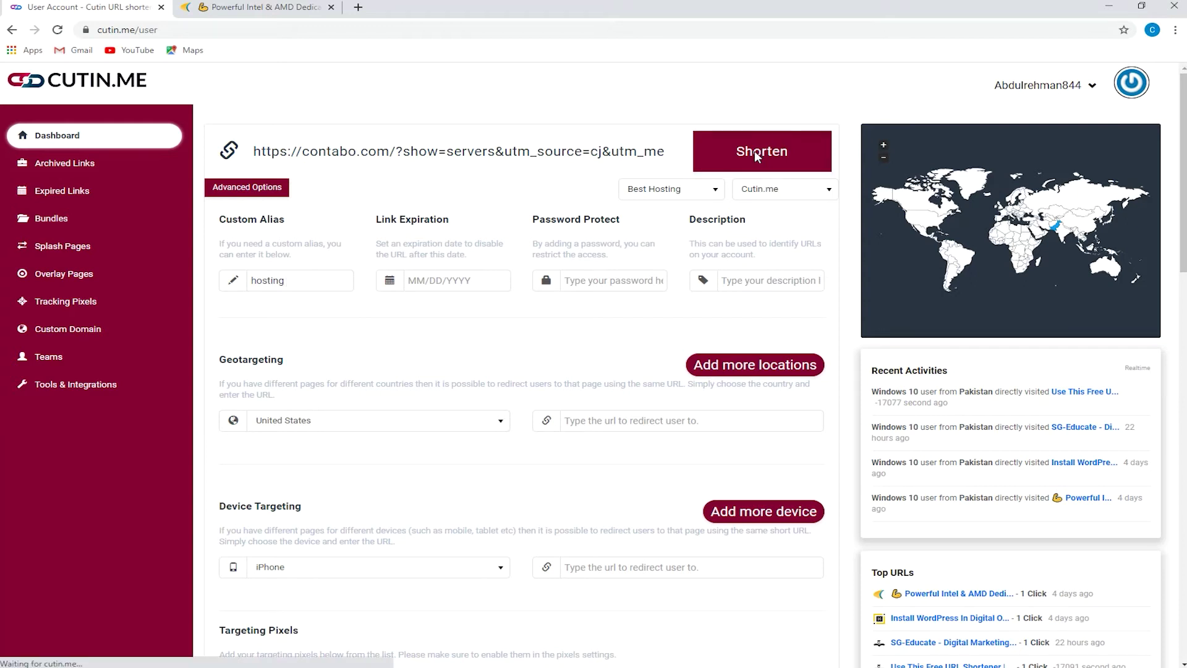
# - Copy the new cutin.me/hosting link, open it in a new browser tab and continue from its splash page to the site
pyautogui.click(739, 149)
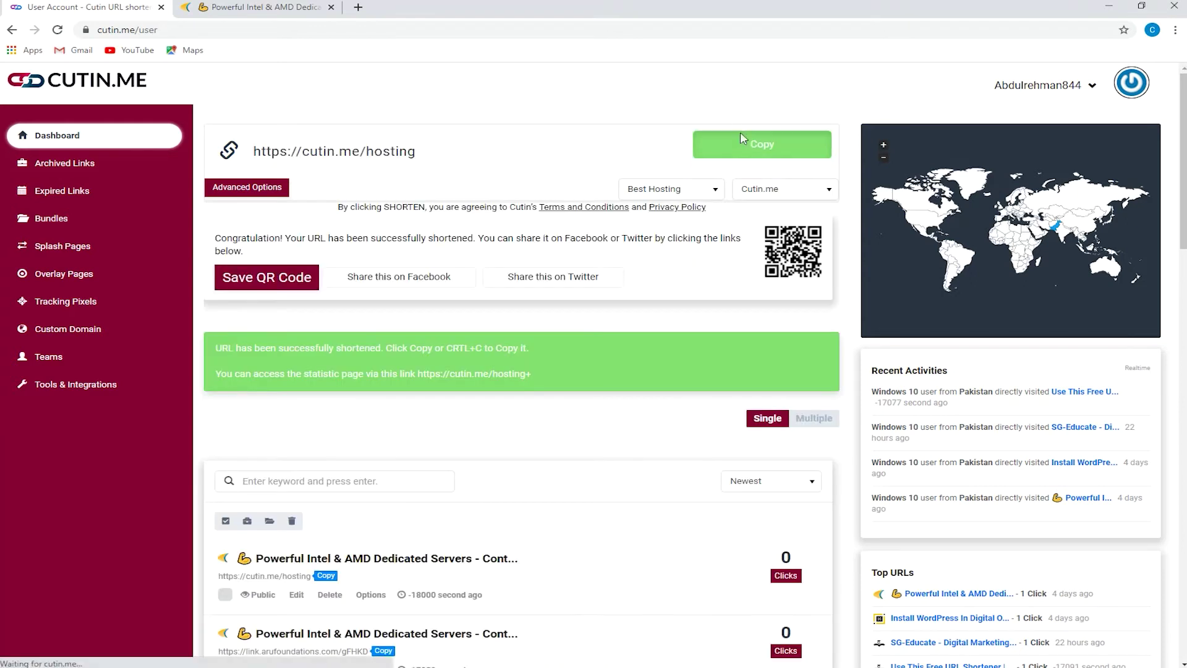
pyautogui.click(359, 8)
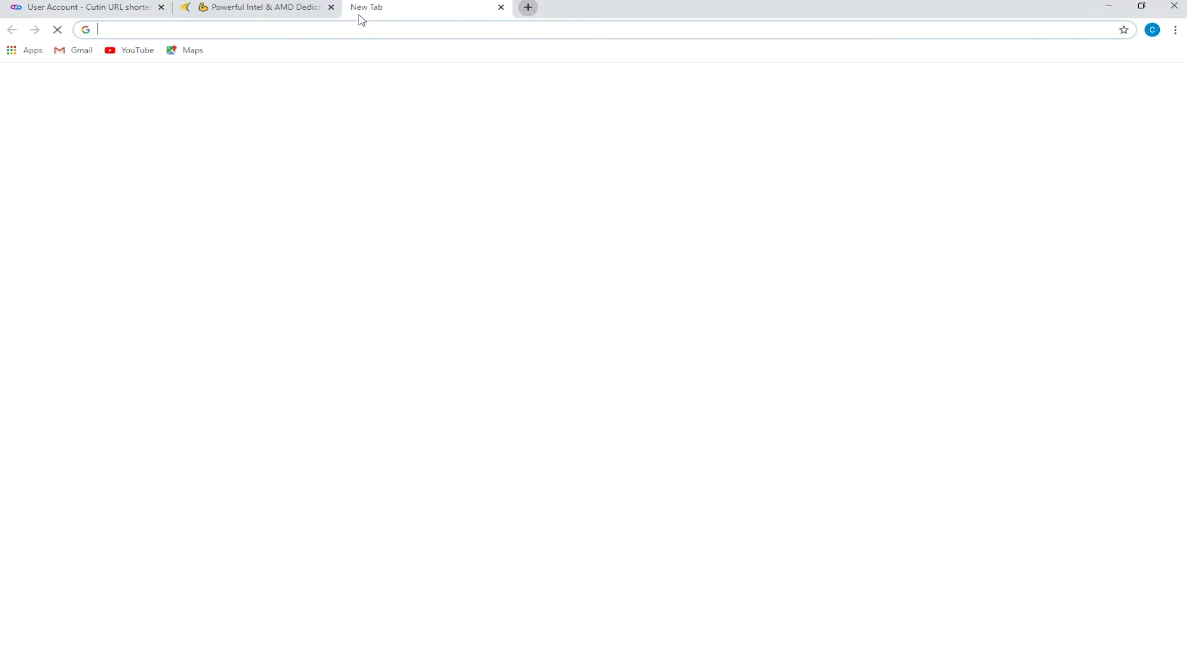
pyautogui.hotkey('ctrl', 'v')
pyautogui.press('Return')
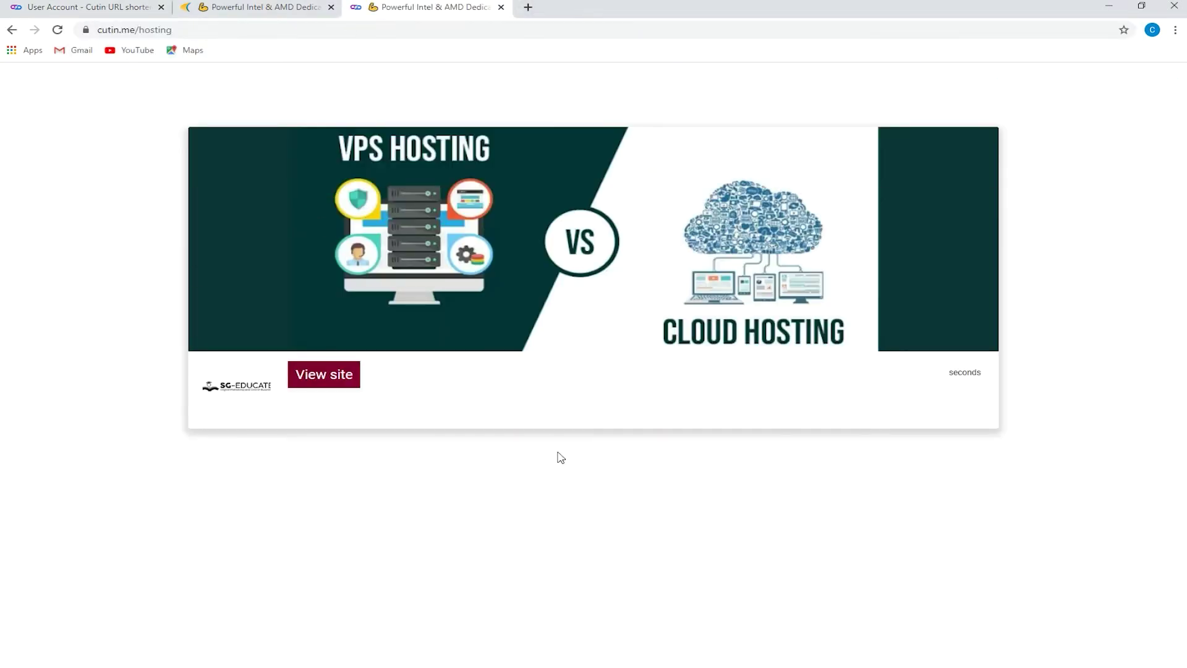
pyautogui.click(340, 385)
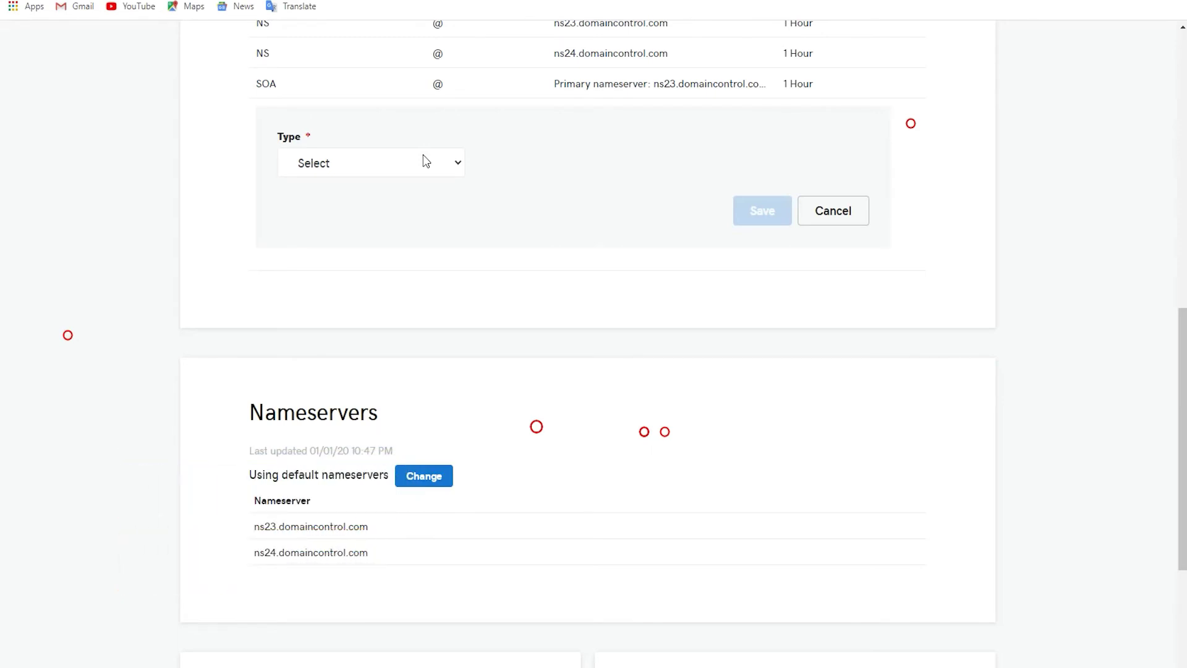
# - In GoDaddy's DNS records for arufoundations.com, add and save a CNAME record with host "link" pointing to cutin.me and a 1 Hour TTL
pyautogui.click(426, 161)
pyautogui.click(346, 232)
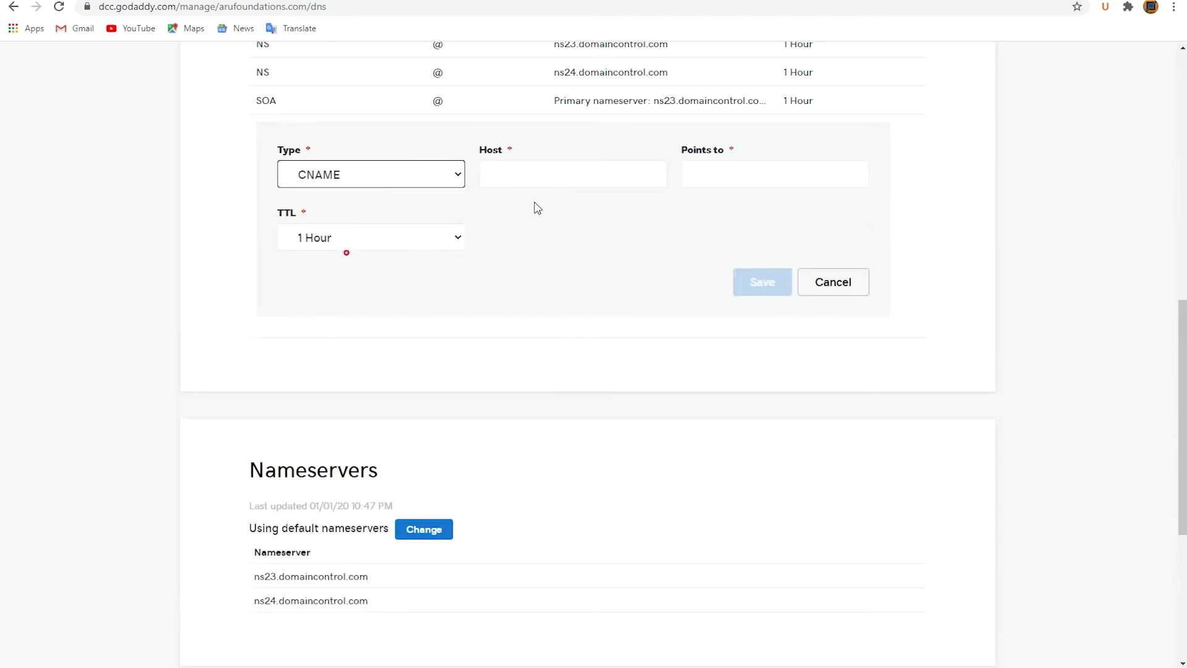
pyautogui.click(575, 174)
pyautogui.click(562, 209)
pyautogui.click(719, 181)
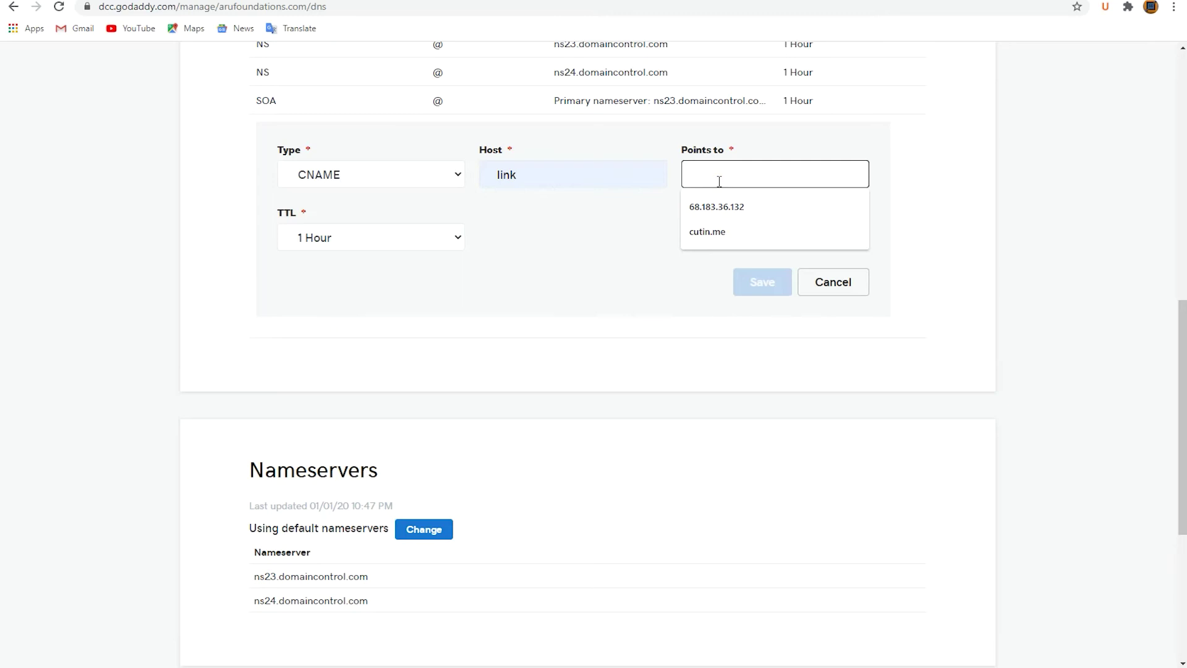
pyautogui.click(716, 232)
pyautogui.click(765, 286)
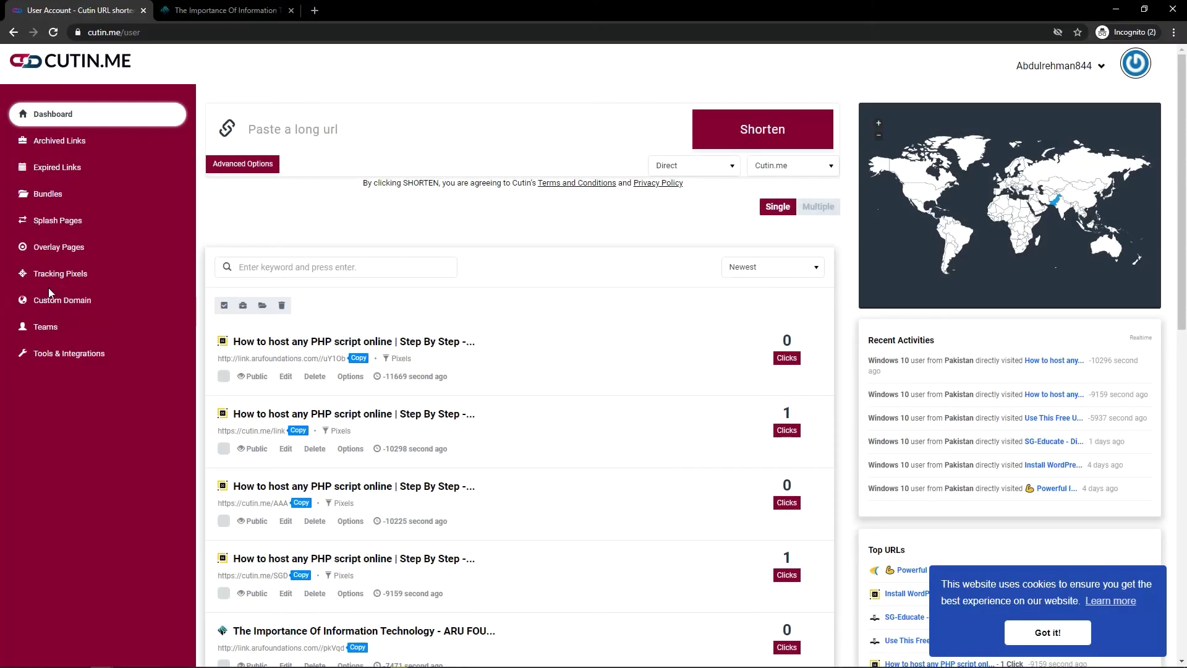
pyautogui.click(51, 297)
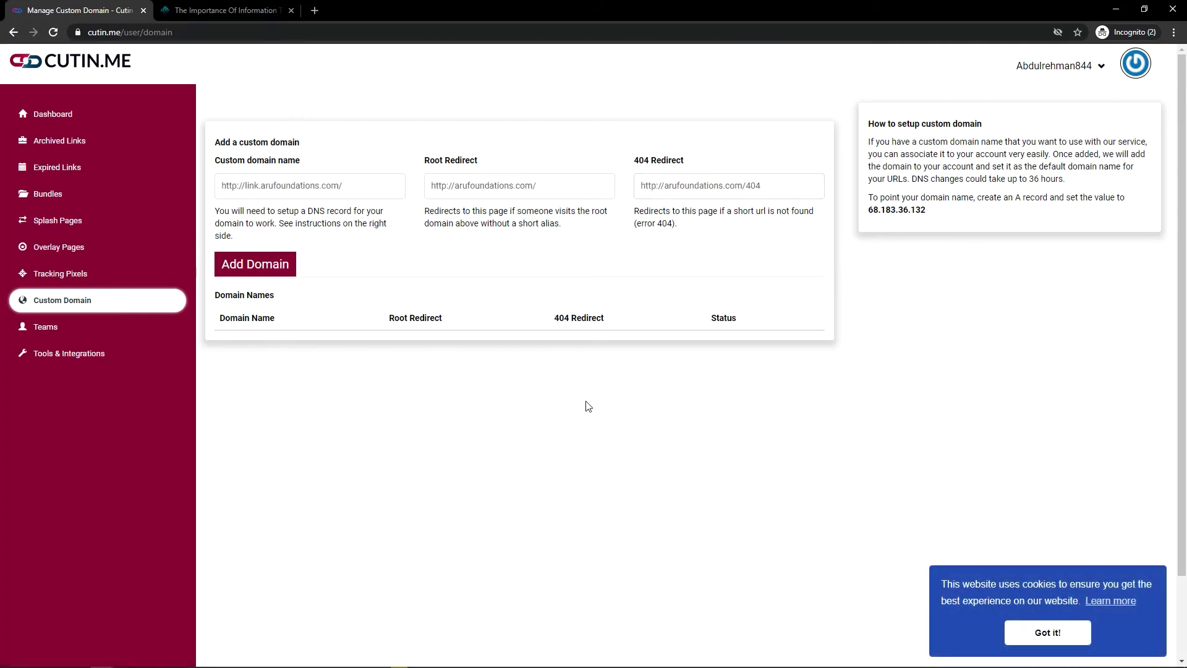
pyautogui.click(252, 270)
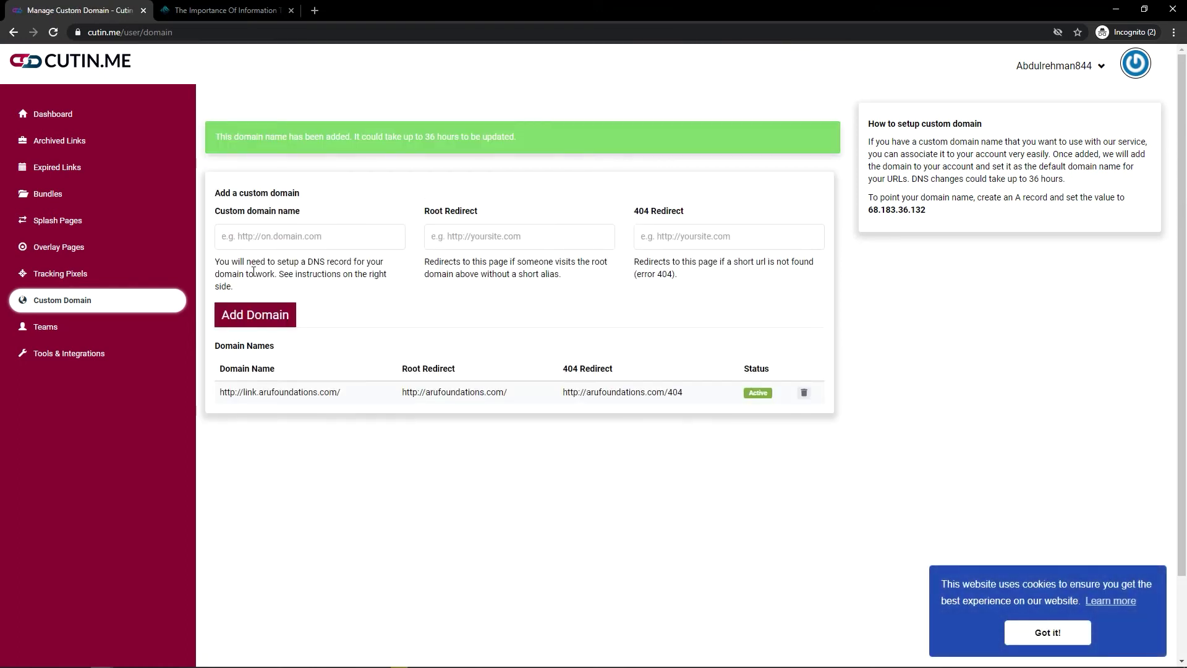
pyautogui.click(59, 119)
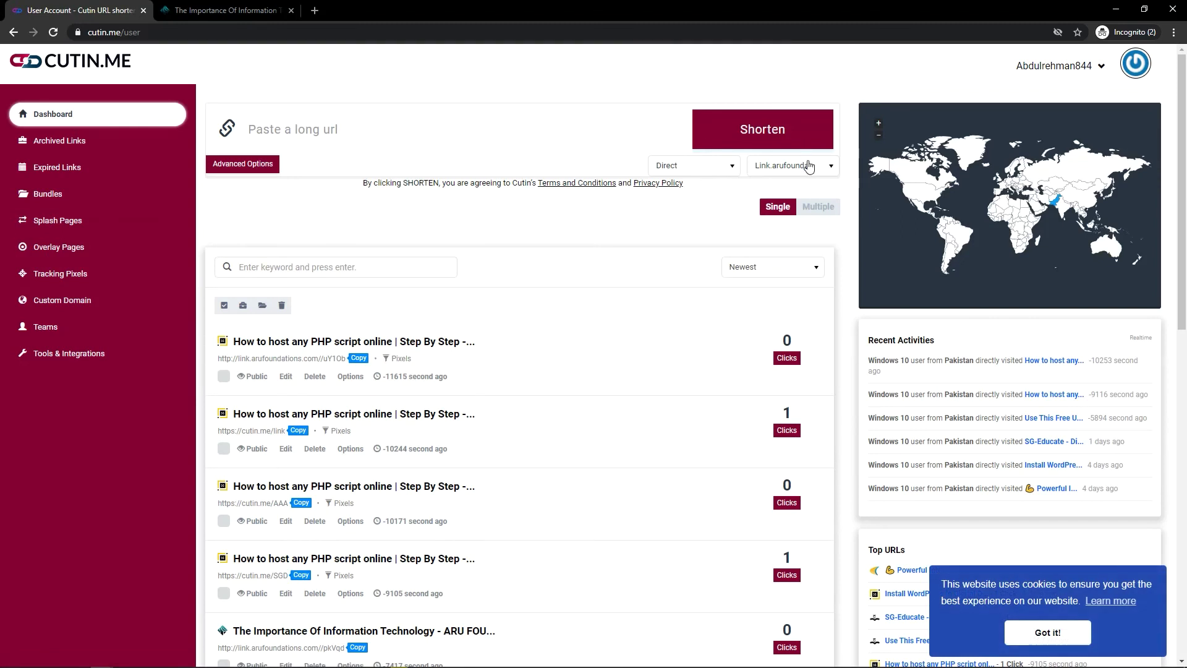
# - Choose the link.arufoundations.com domain for the short link and enter the copied address of the open "The Importance Of Information Technology" article as its long URL
pyautogui.click(810, 165)
pyautogui.click(786, 199)
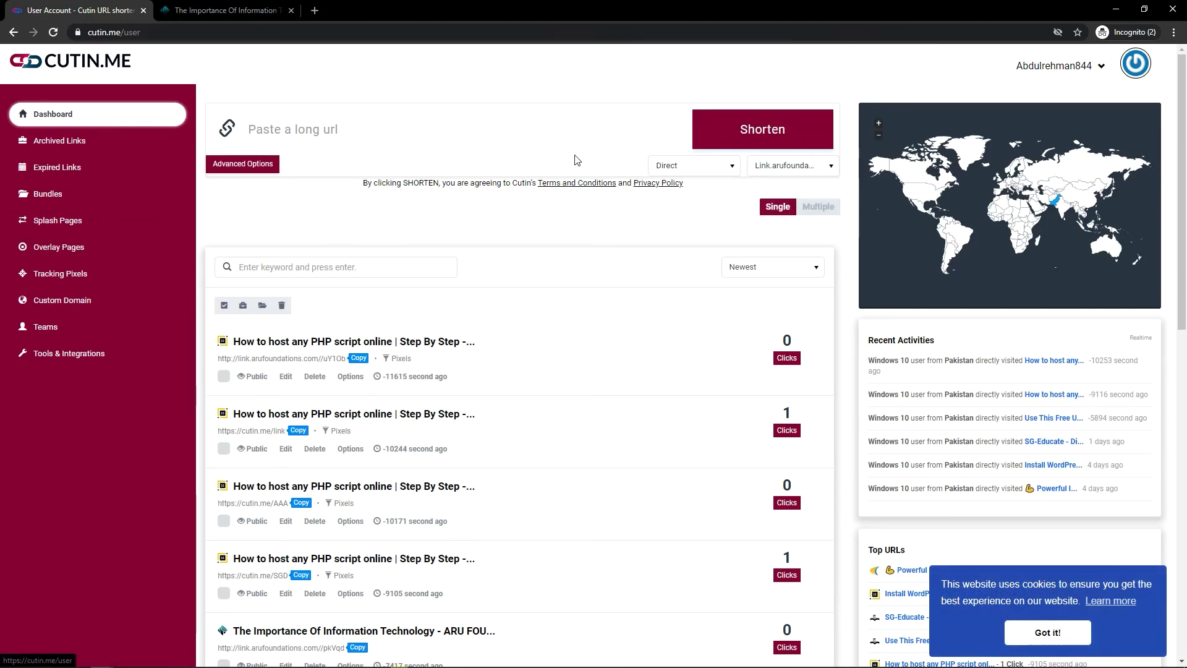
pyautogui.click(196, 10)
pyautogui.click(202, 32)
pyautogui.rightClick(203, 33)
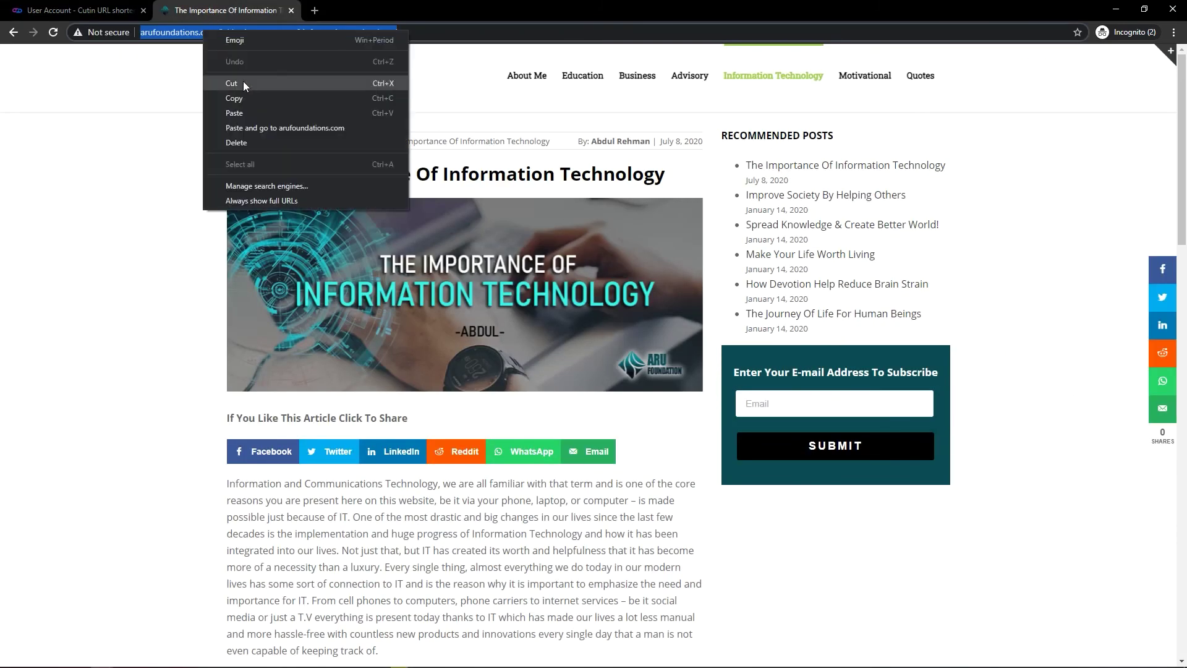
pyautogui.click(244, 97)
pyautogui.click(91, 13)
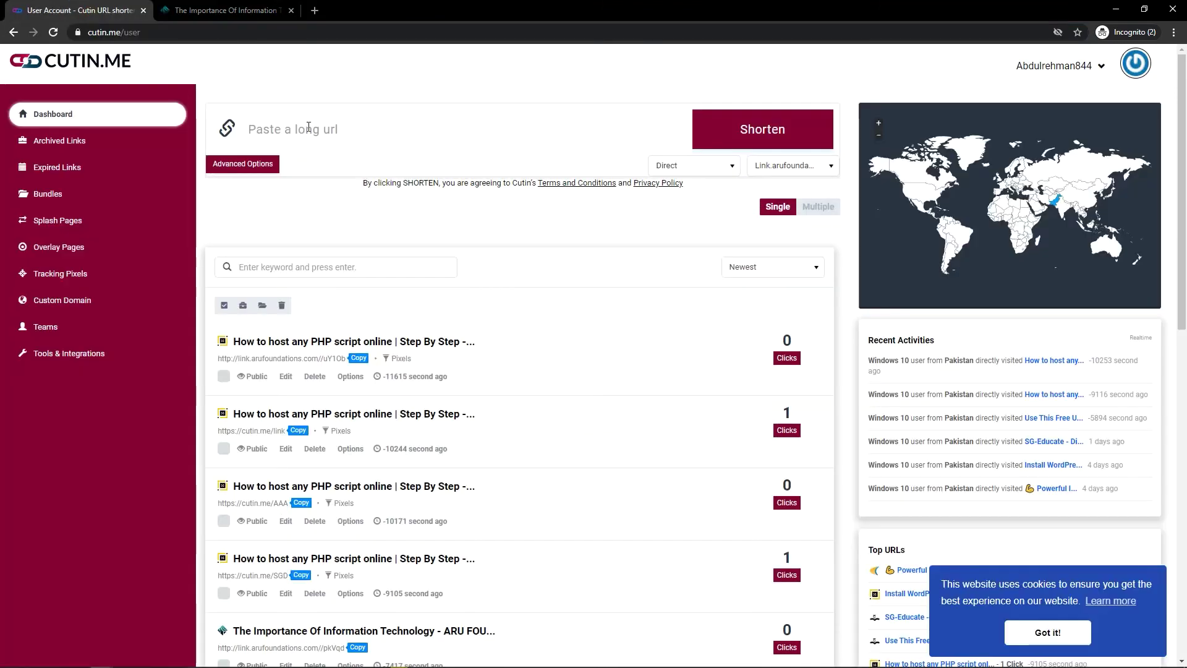
pyautogui.rightClick(278, 128)
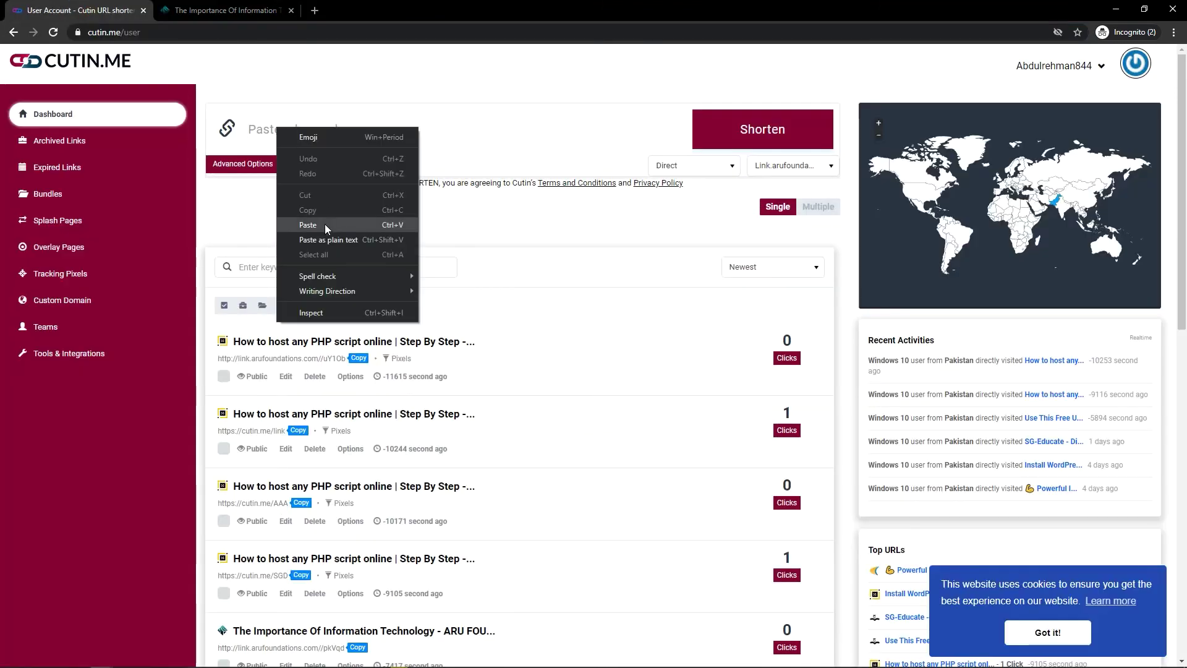
pyautogui.click(325, 225)
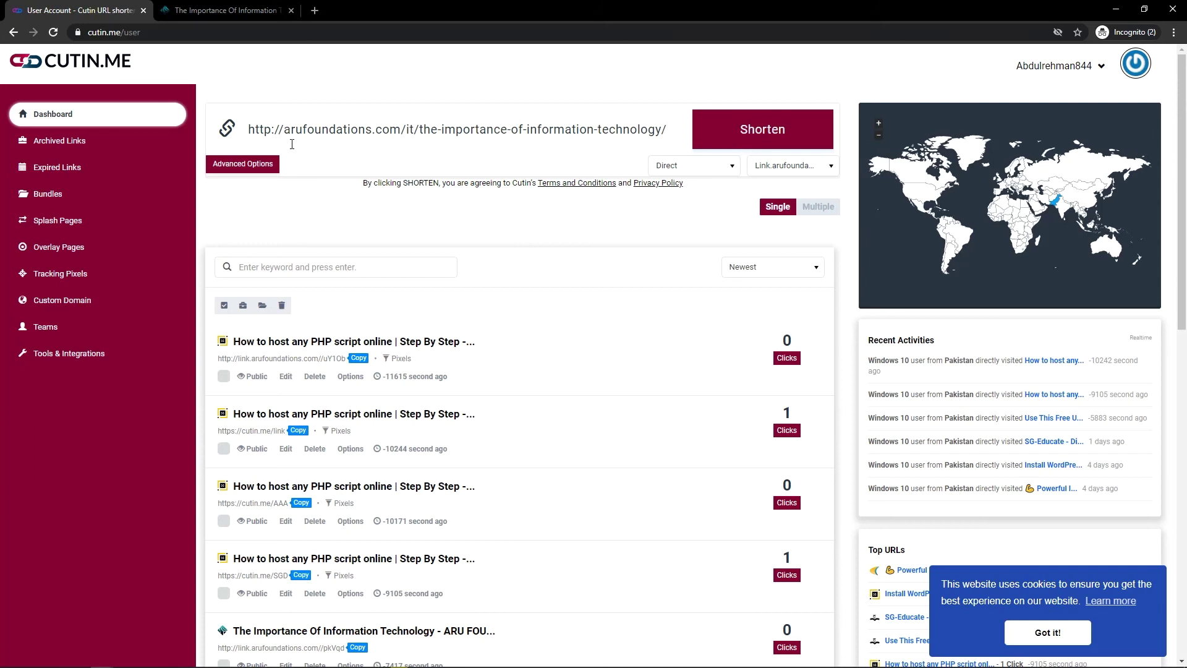
# - Give the article link the custom alias "ITin" in the advanced options and shorten it
pyautogui.click(243, 164)
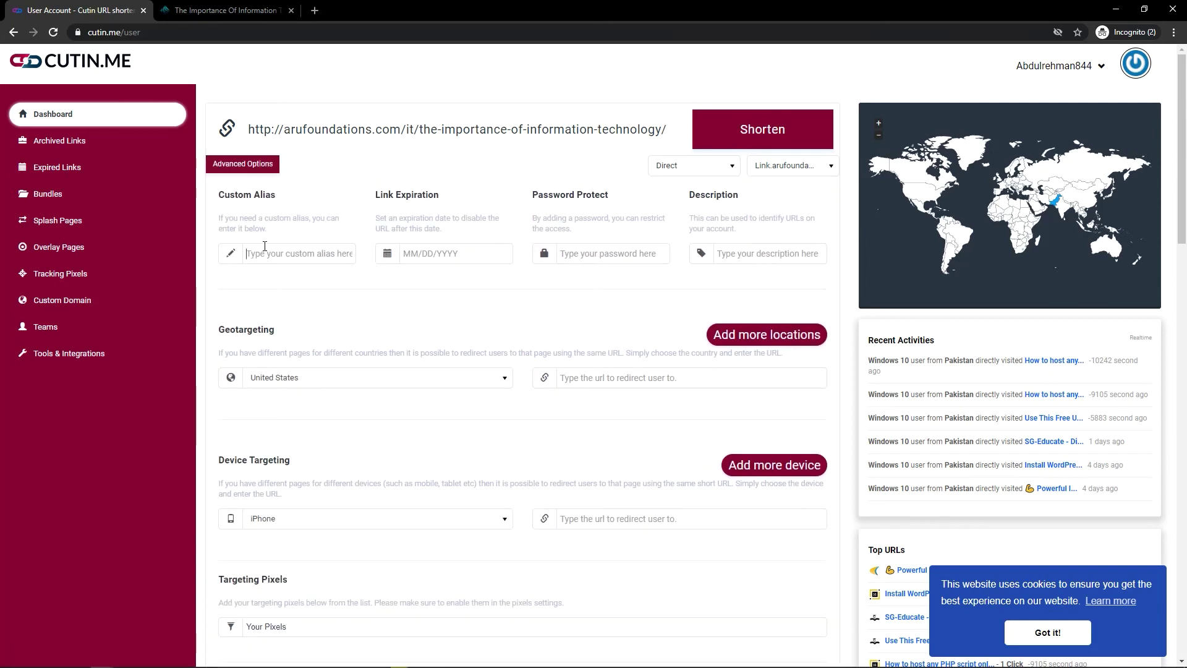
pyautogui.write('ITin')
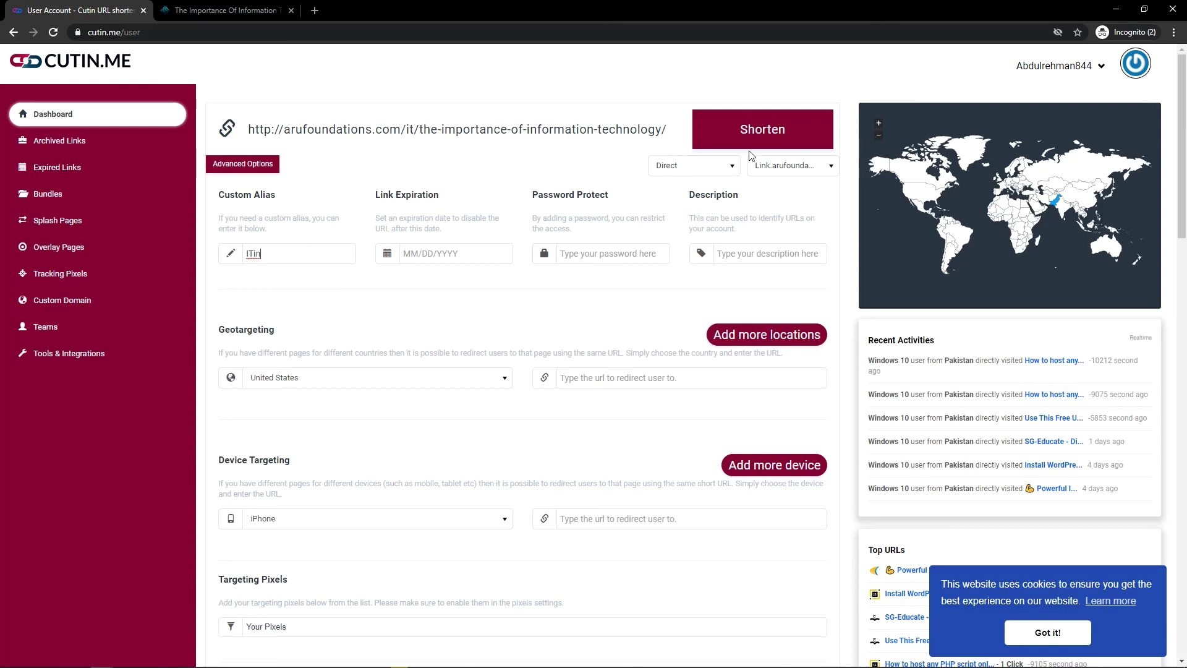
pyautogui.click(765, 141)
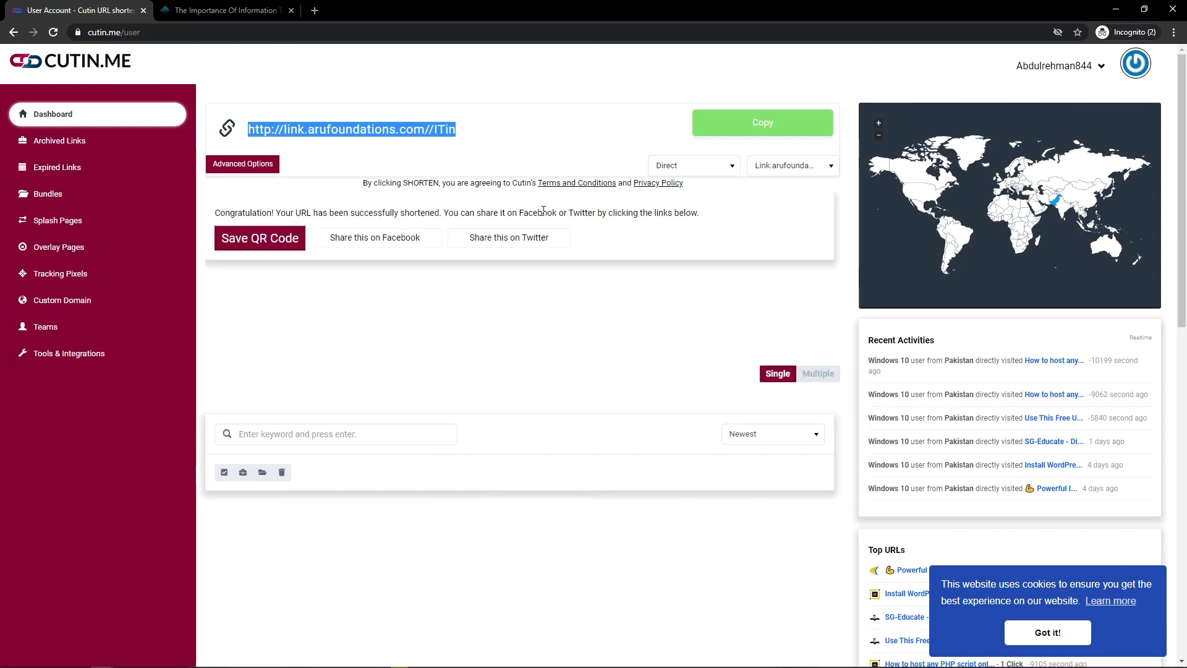
# - Copy the new ITin short link on the custom domain and open it in a new browser tab
pyautogui.click(759, 129)
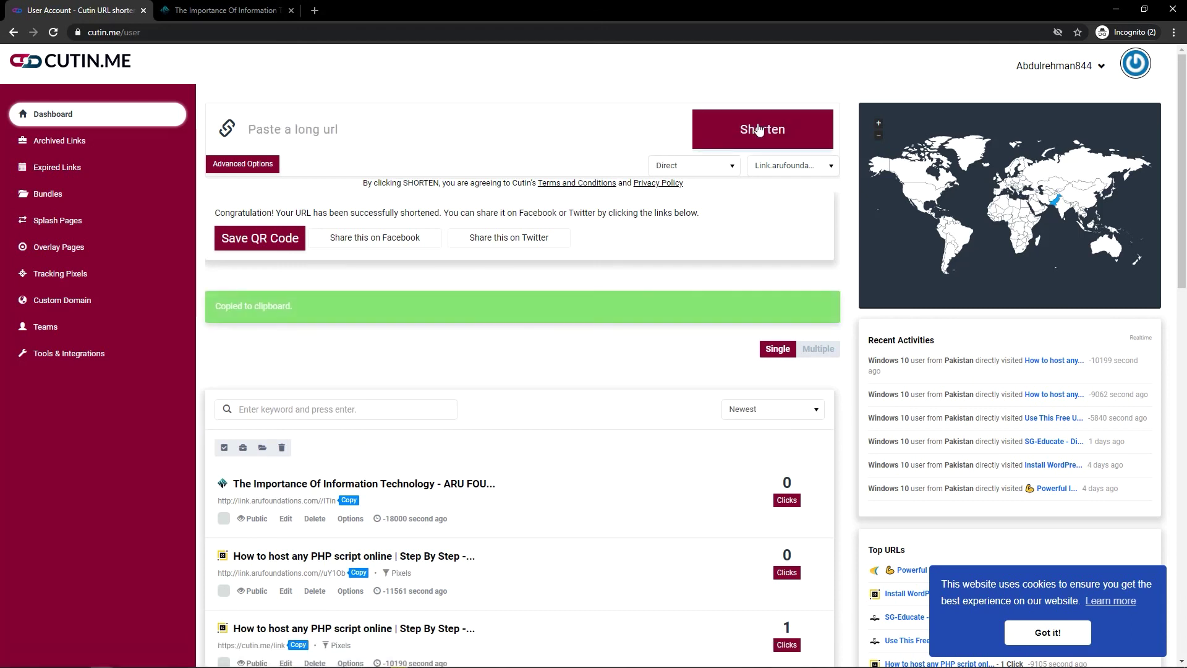
pyautogui.click(314, 10)
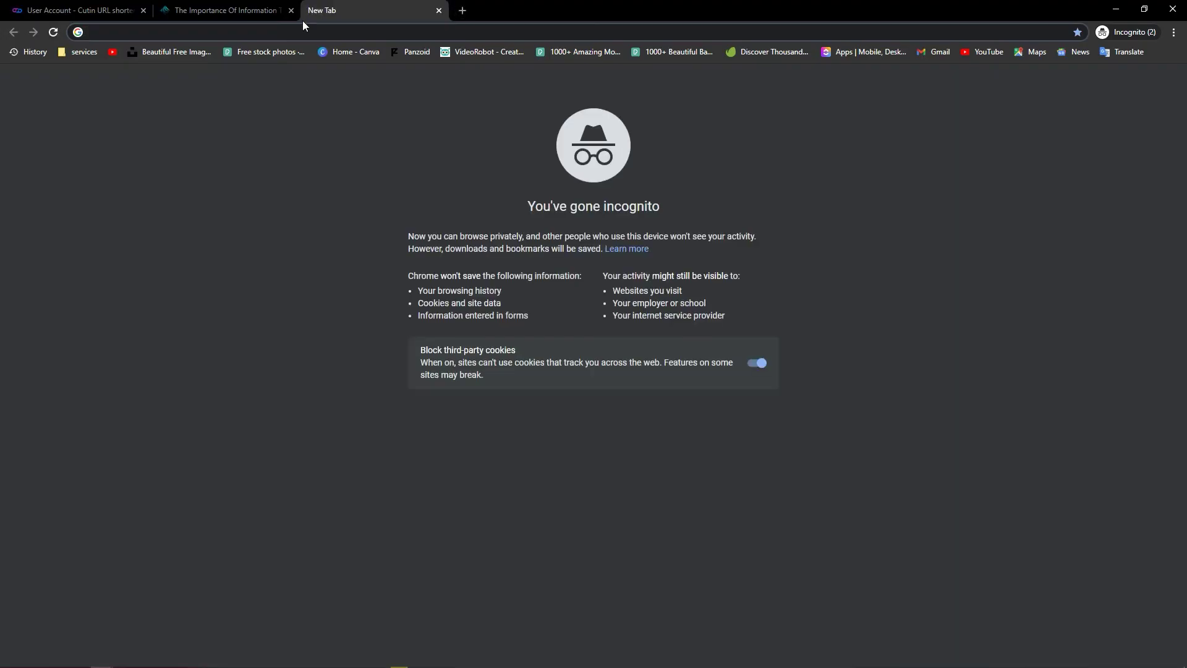
pyautogui.hotkey('ctrl', 'v')
pyautogui.press('Return')
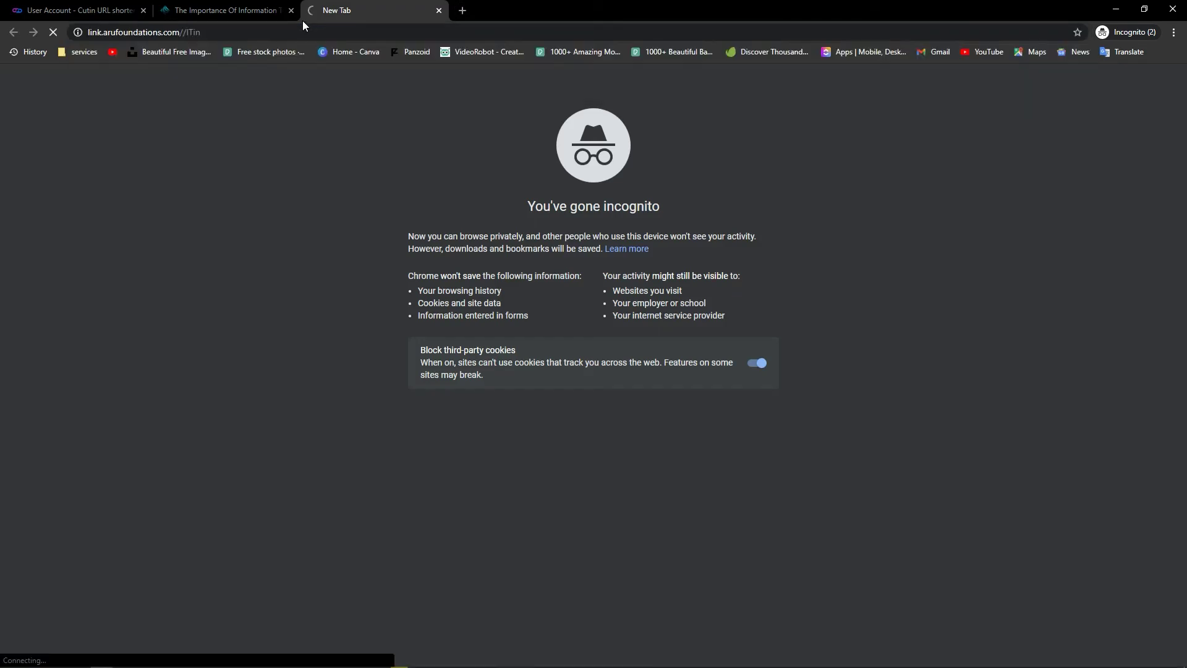